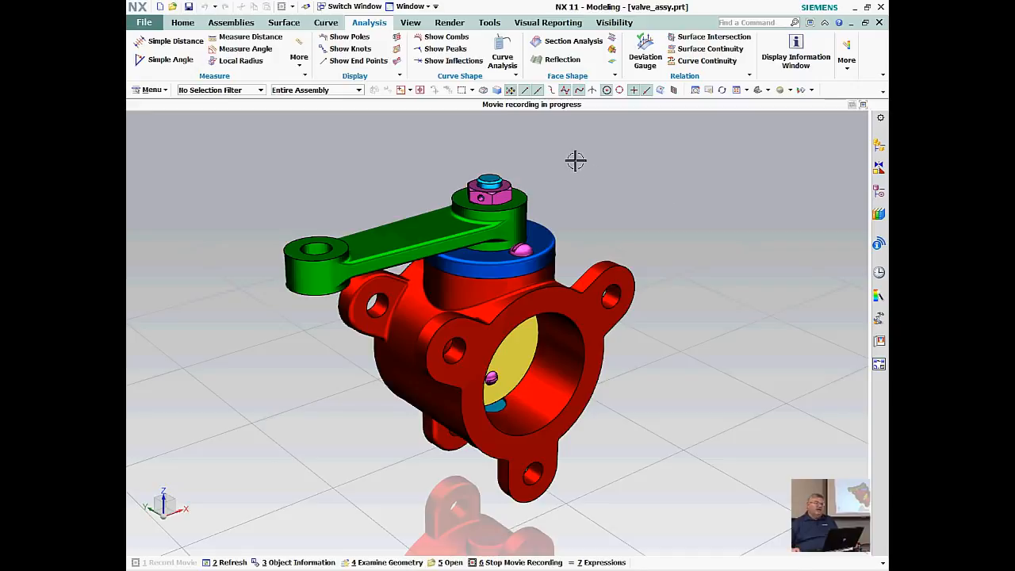
pyautogui.click(414, 7)
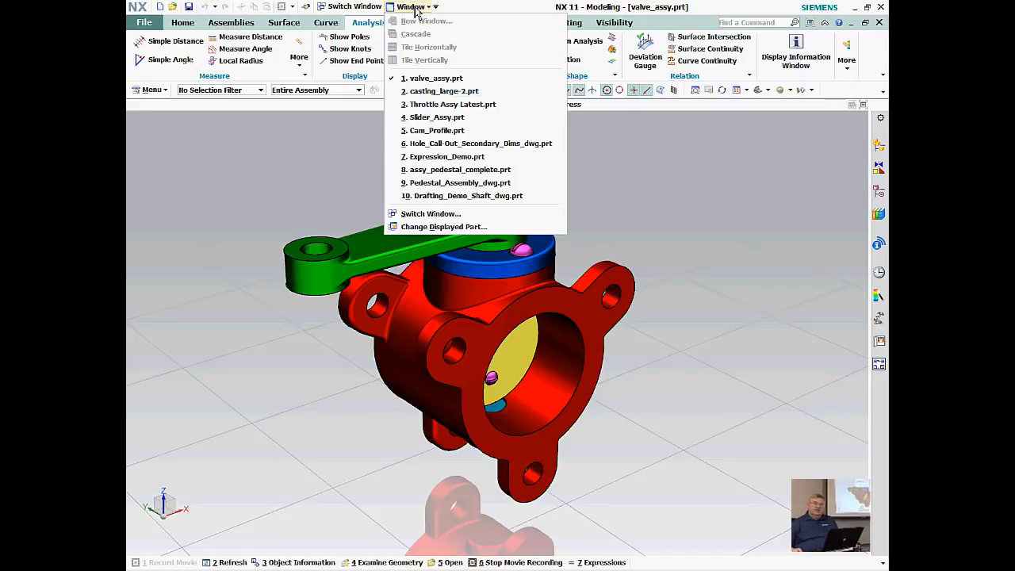
pyautogui.click(689, 204)
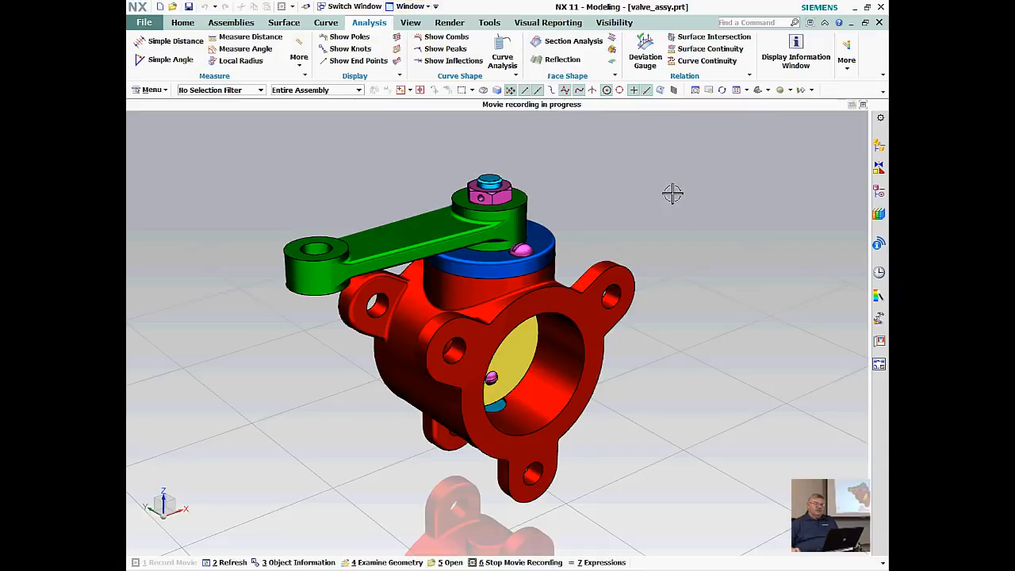
pyautogui.click(878, 272)
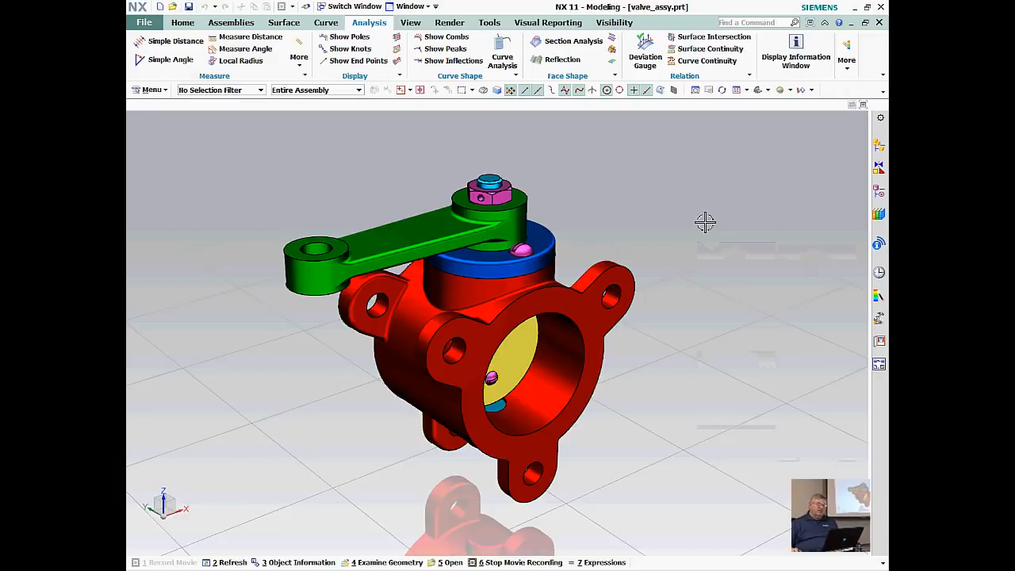
# Step: Cycle forward and backward through the previews of the open parts and switch to Slider_Assy.prt
pyautogui.hotkey('ctrl', 'Tab')
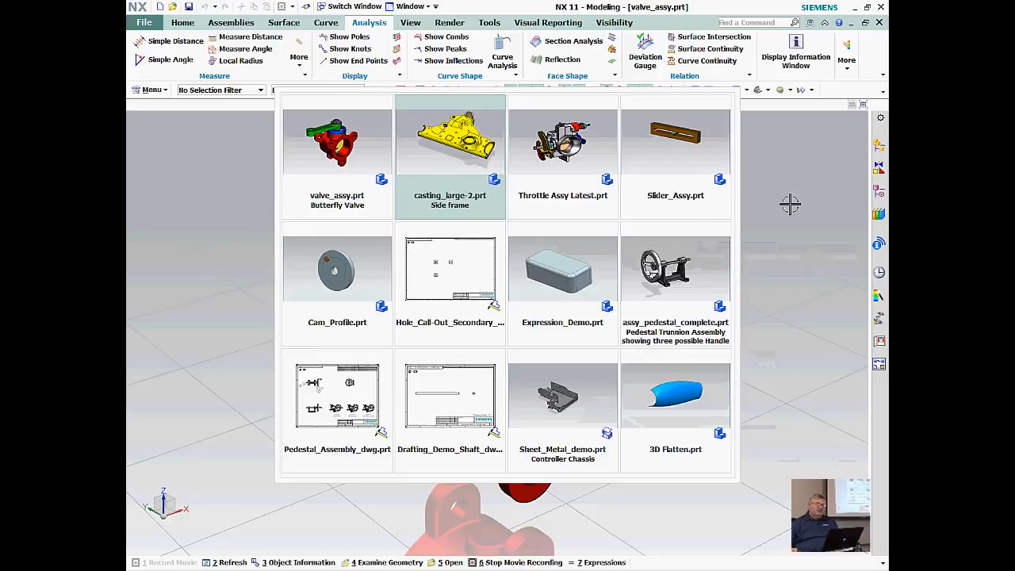
pyautogui.hotkey('ctrl', 'Tab')
pyautogui.hotkey('ctrl', 'Tab')
pyautogui.hotkey('ctrl', 'Tab')
pyautogui.hotkey('ctrl', 'Tab')
pyautogui.hotkey('ctrl', 'Tab')
pyautogui.hotkey('ctrl', 'Tab')
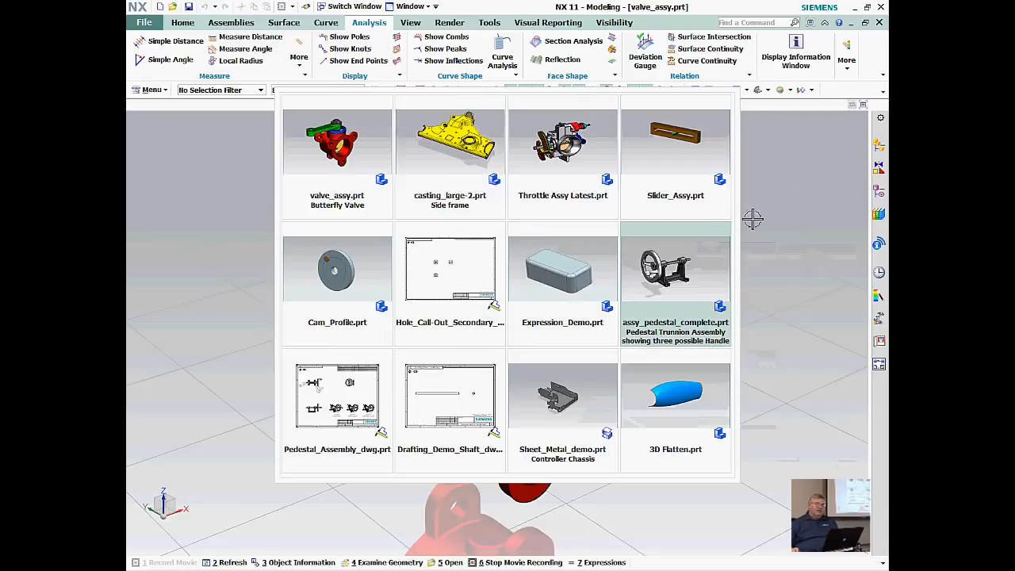
pyautogui.hotkey('ctrl', 'Tab')
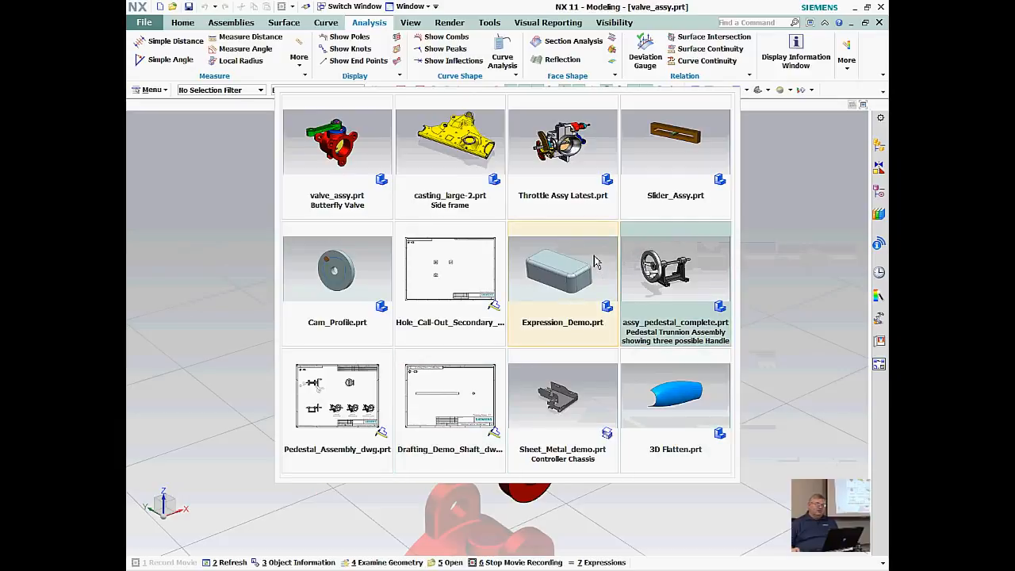
pyautogui.hotkey('ctrl', 'Tab')
pyautogui.hotkey('ctrl', 'Tab')
pyautogui.hotkey('ctrl', 'Tab')
pyautogui.hotkey('ctrl', 'Tab')
pyautogui.hotkey('ctrl', 'shift', 'Tab')
pyautogui.hotkey('ctrl', 'shift', 'Tab')
pyautogui.hotkey('ctrl', 'shift', 'Tab')
pyautogui.hotkey('ctrl', 'shift', 'Tab')
pyautogui.hotkey('ctrl', 'shift', 'Tab')
pyautogui.hotkey('ctrl', 'shift', 'Tab')
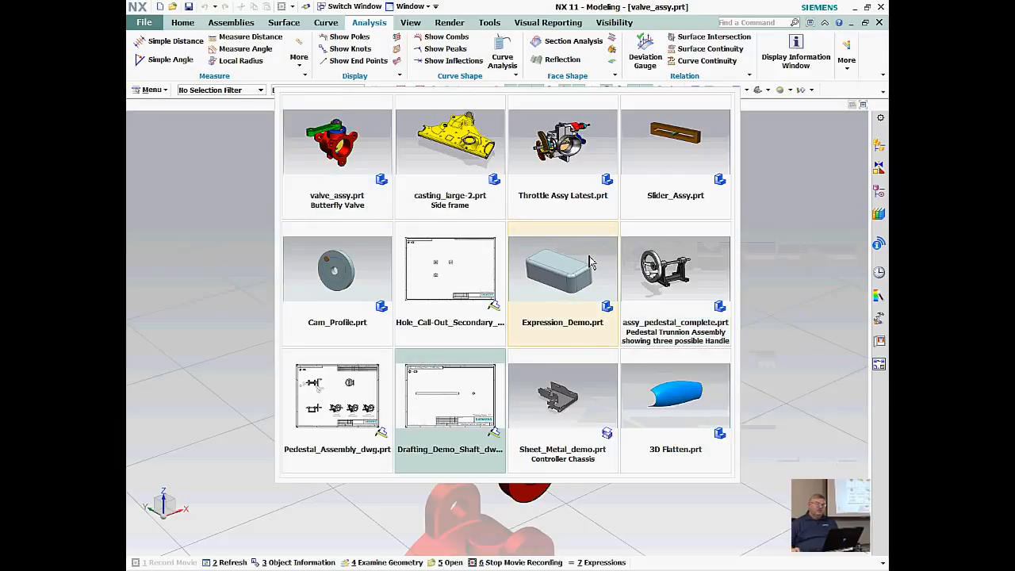
pyautogui.hotkey('ctrl', 'shift', 'Tab')
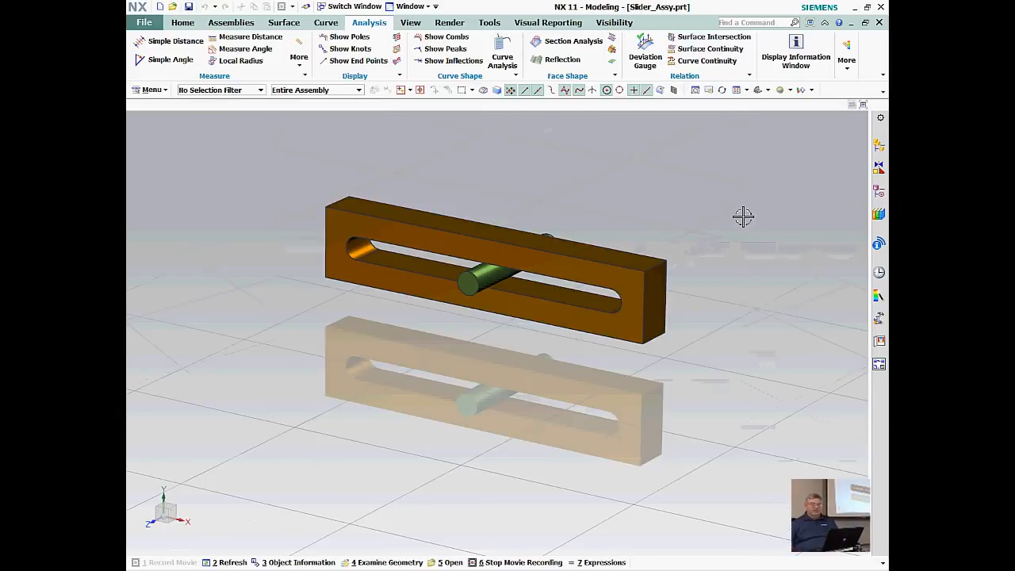
# Step: Switch the display to Throttle Assy Latest.prt and from there to assy_pedestal_complete.prt
pyautogui.hotkey('ctrl', 'Tab')
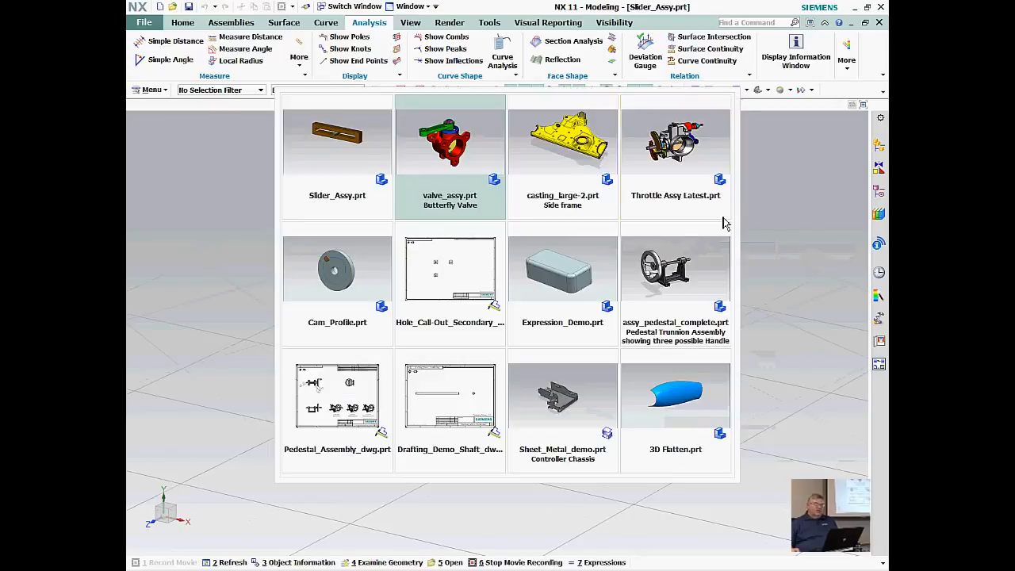
pyautogui.click(690, 137)
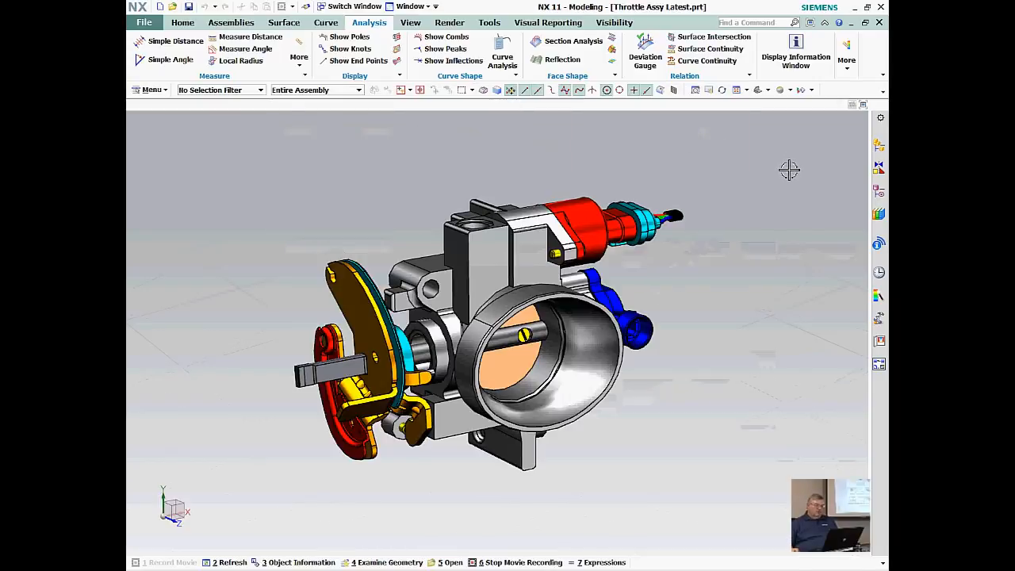
pyautogui.hotkey('ctrl', 'Tab')
pyautogui.click(669, 268)
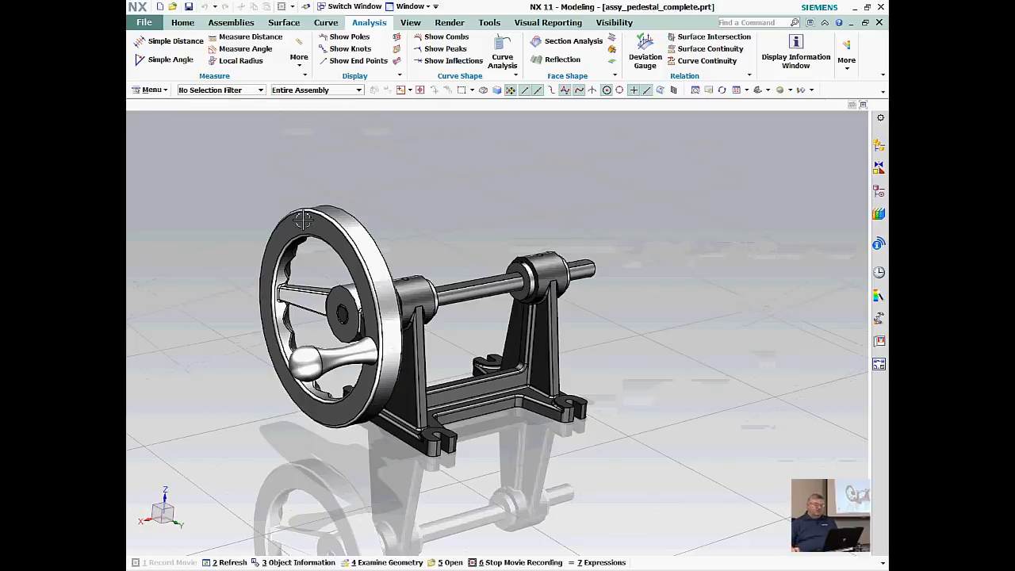
# Step: Switch the display to the drawing Pedestal_Assembly_dwg.prt
pyautogui.hotkey('ctrl', 'Tab')
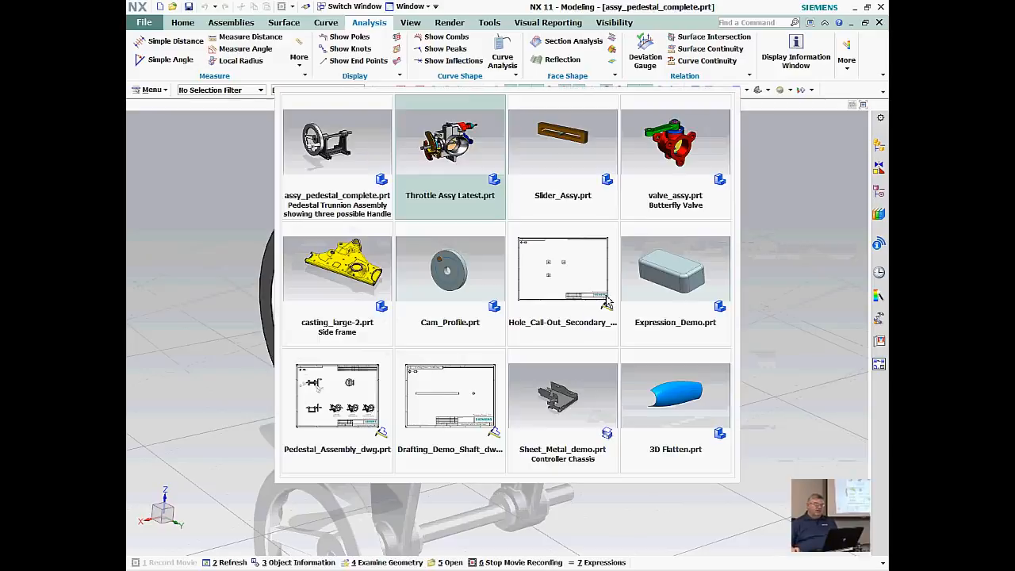
pyautogui.click(336, 394)
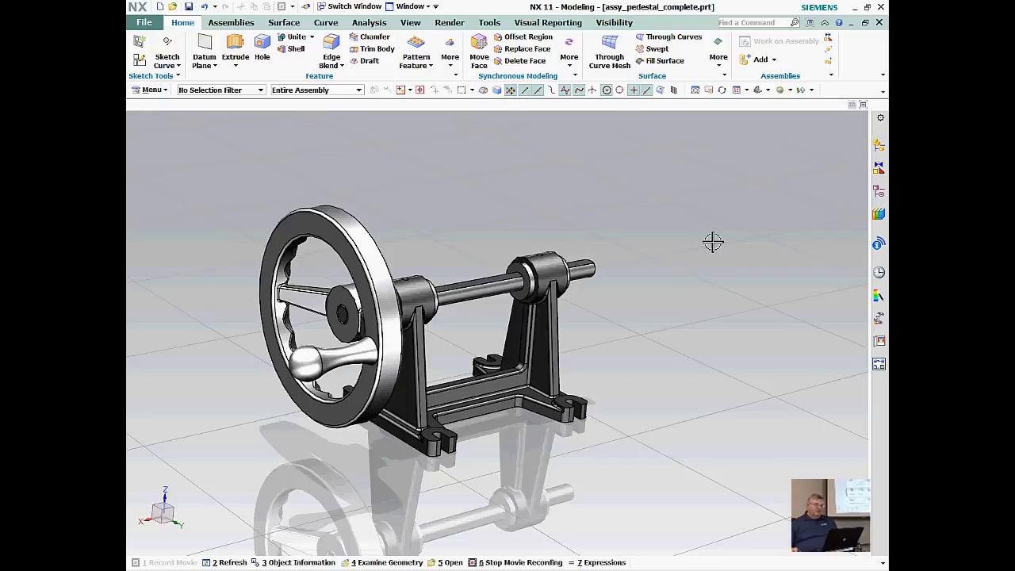
# Step: Switch the display to Sheet_Metal_demo.prt and return to assy_pedestal_complete.prt
pyautogui.hotkey('ctrl', 'Tab')
pyautogui.click(565, 378)
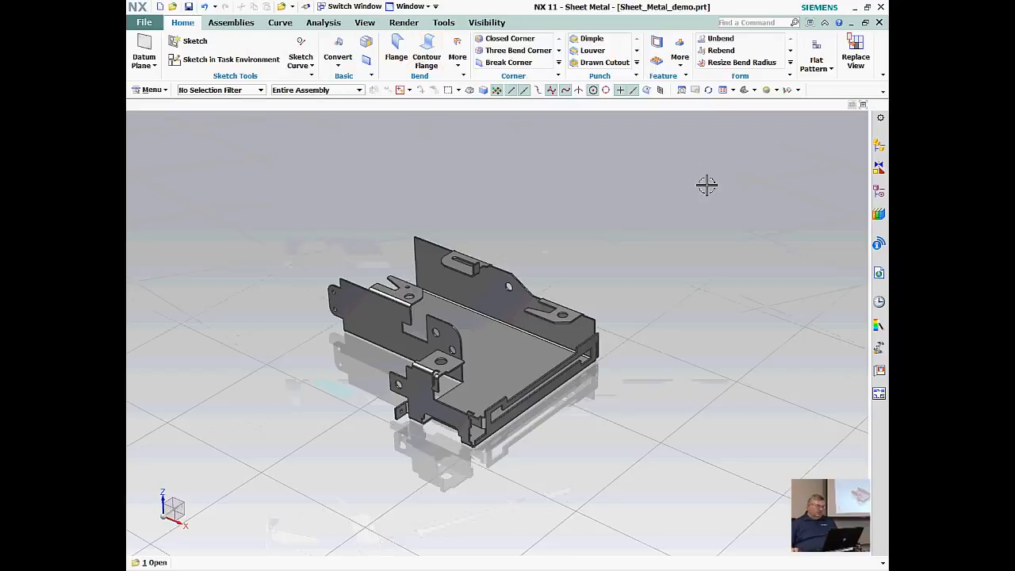
pyautogui.hotkey('ctrl', 'shift', 'o')
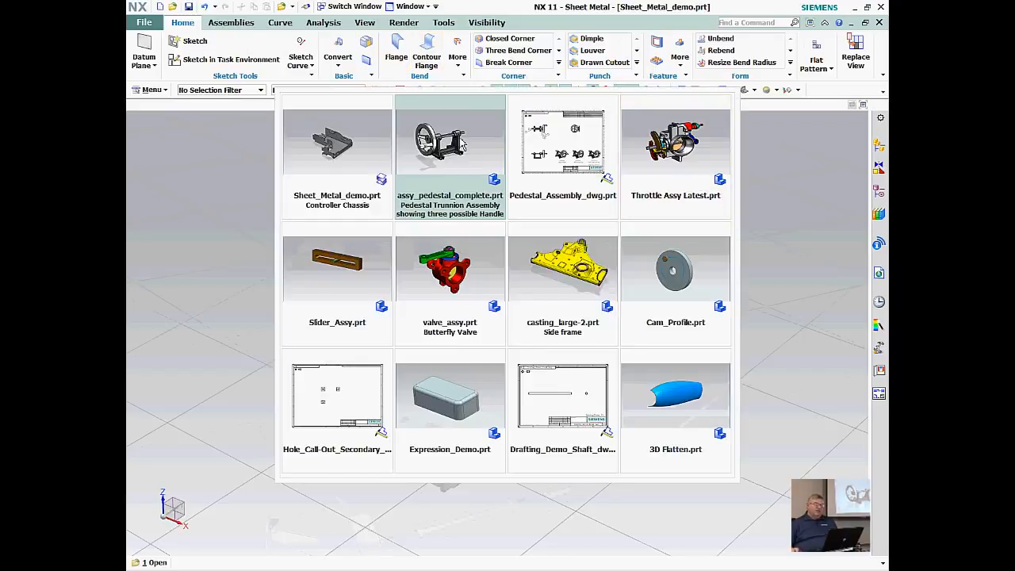
pyautogui.click(463, 144)
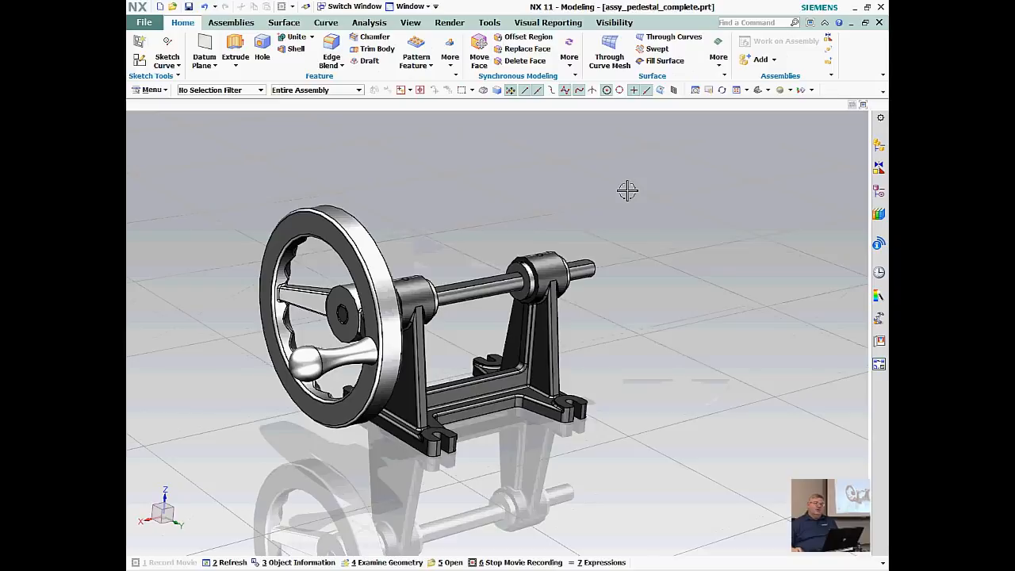
# Step: Preview open parts such as Slider_Assy.prt and valve_assy.prt in the window list without switching to them
pyautogui.click(413, 8)
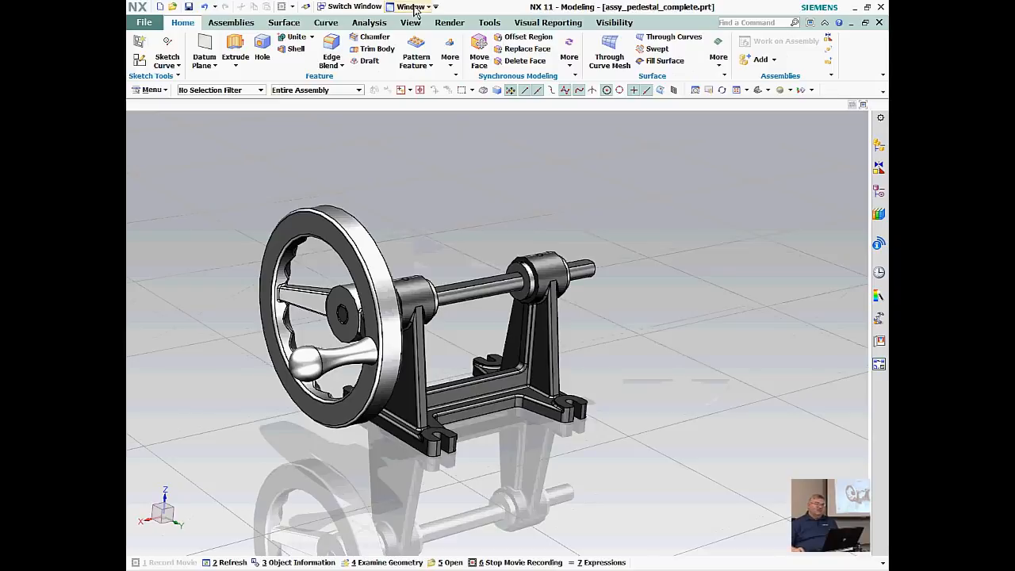
pyautogui.moveTo(454, 96)
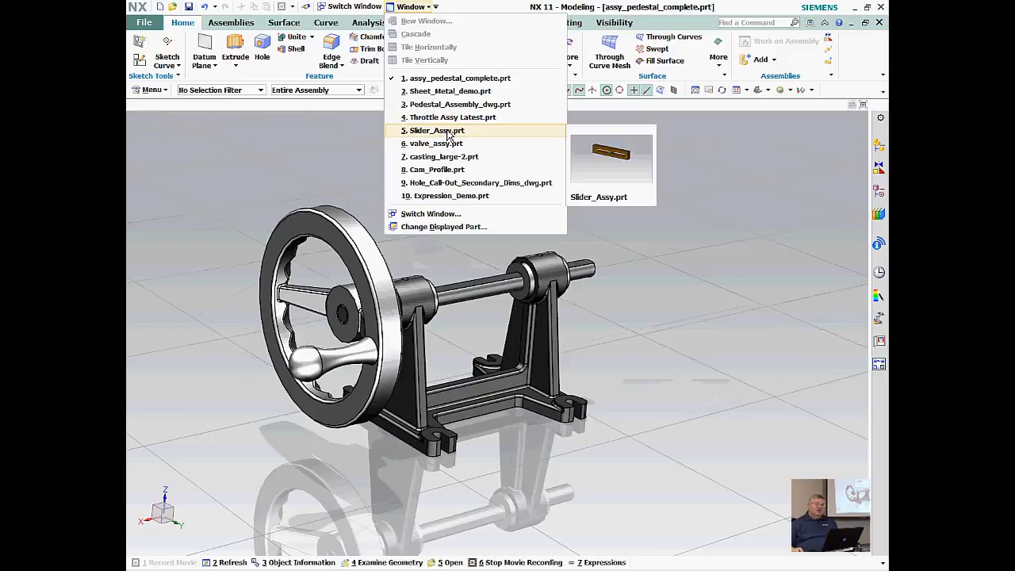
pyautogui.moveTo(445, 148)
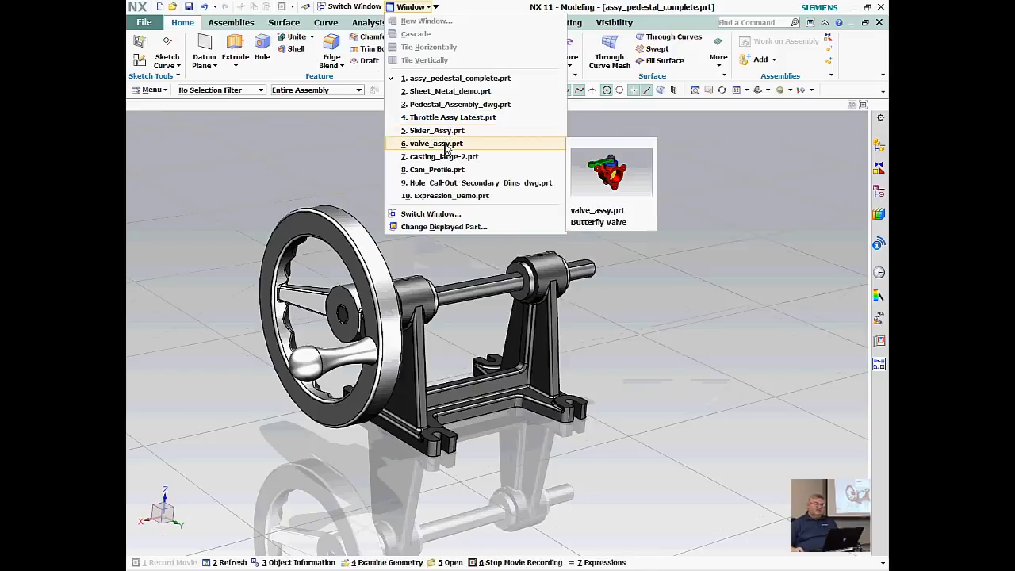
pyautogui.click(348, 140)
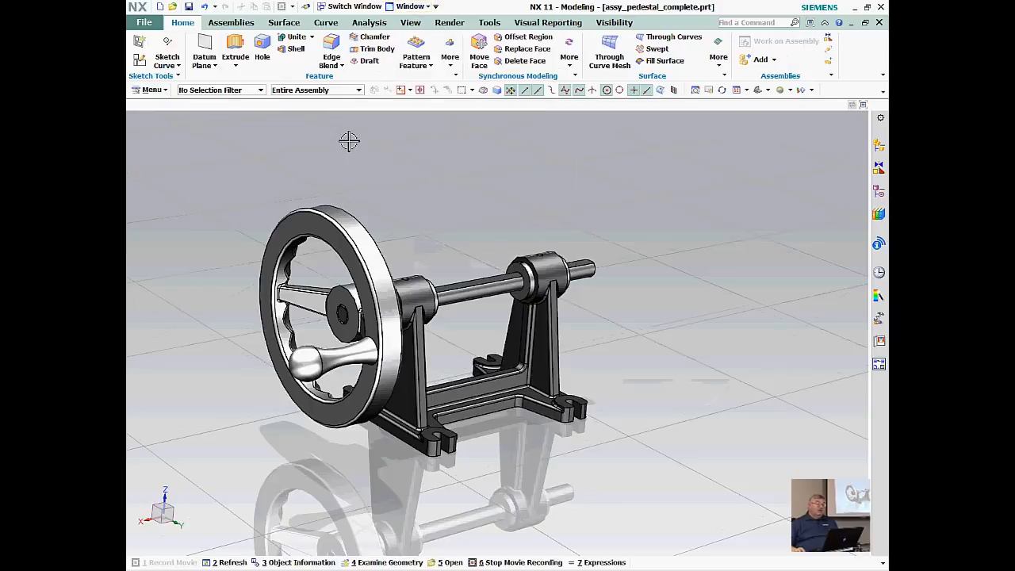
# Step: Use the Switch Window previews of open parts to display casting_large-2.prt
pyautogui.click(352, 14)
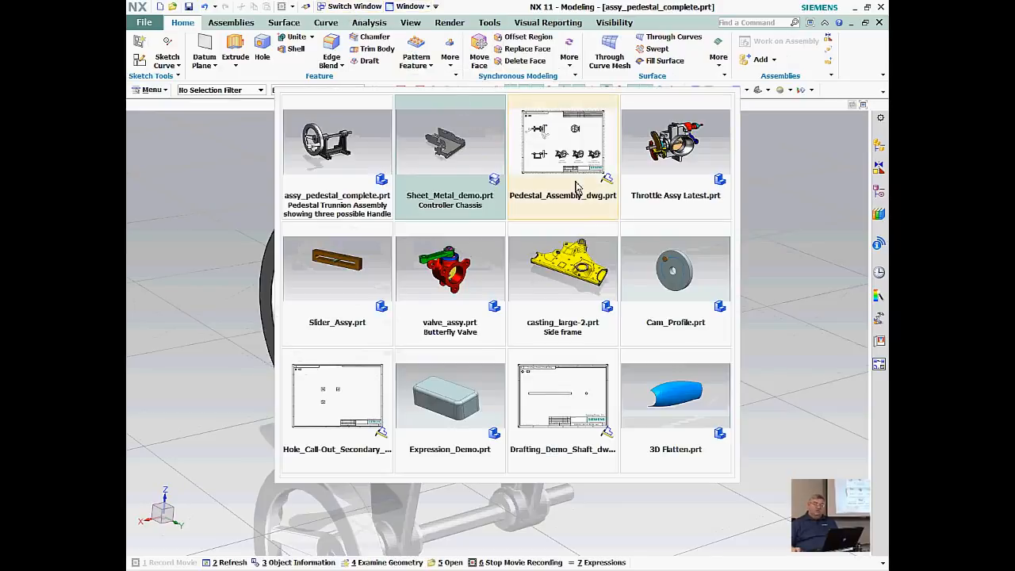
pyautogui.click(817, 168)
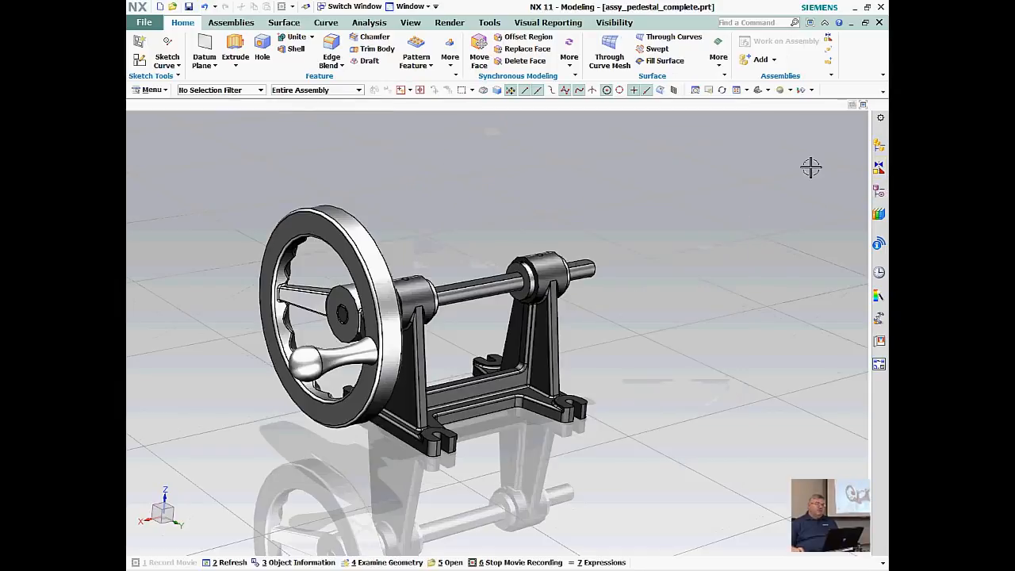
pyautogui.click(354, 8)
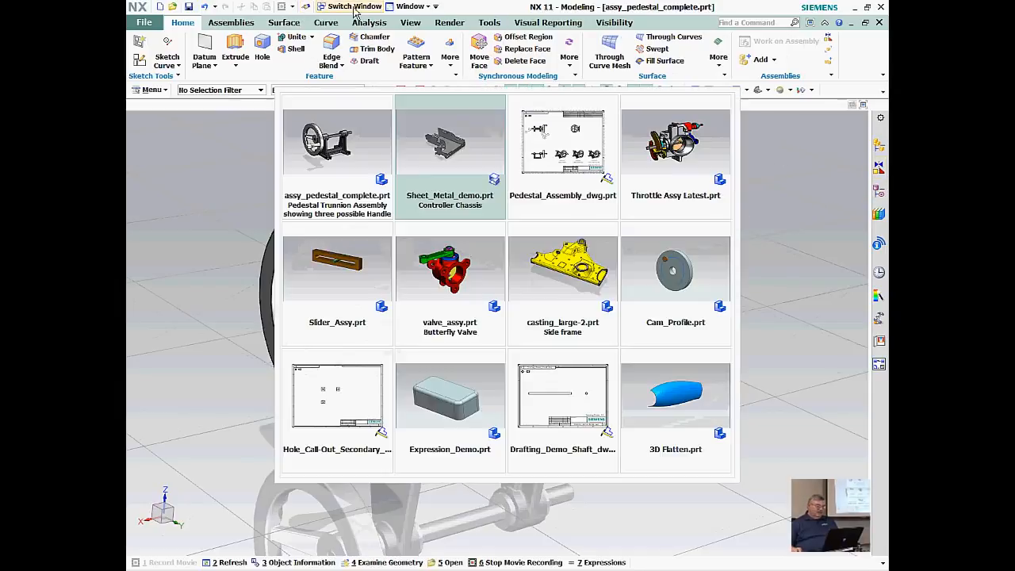
pyautogui.click(545, 216)
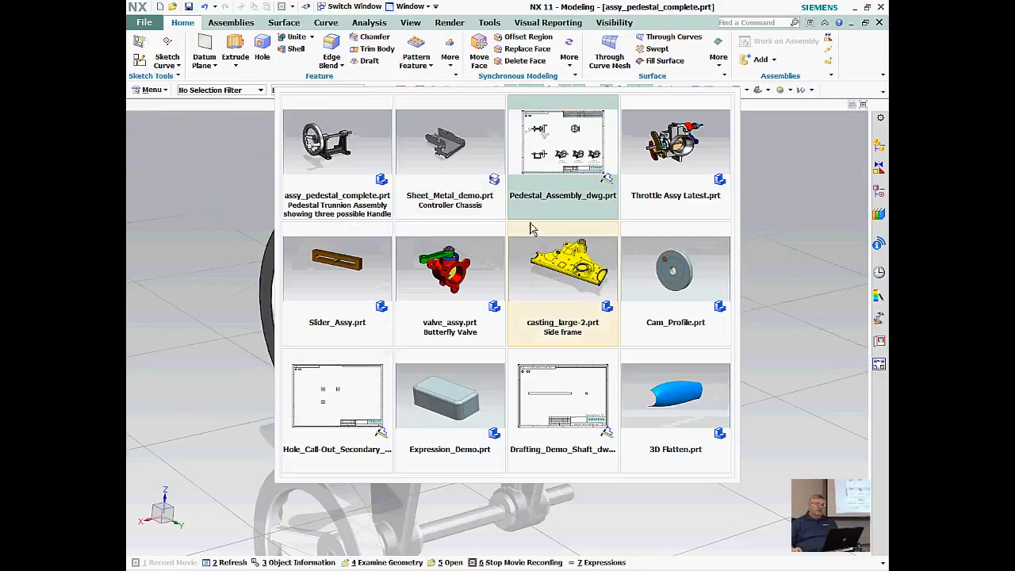
pyautogui.hotkey('ctrl', 'Tab')
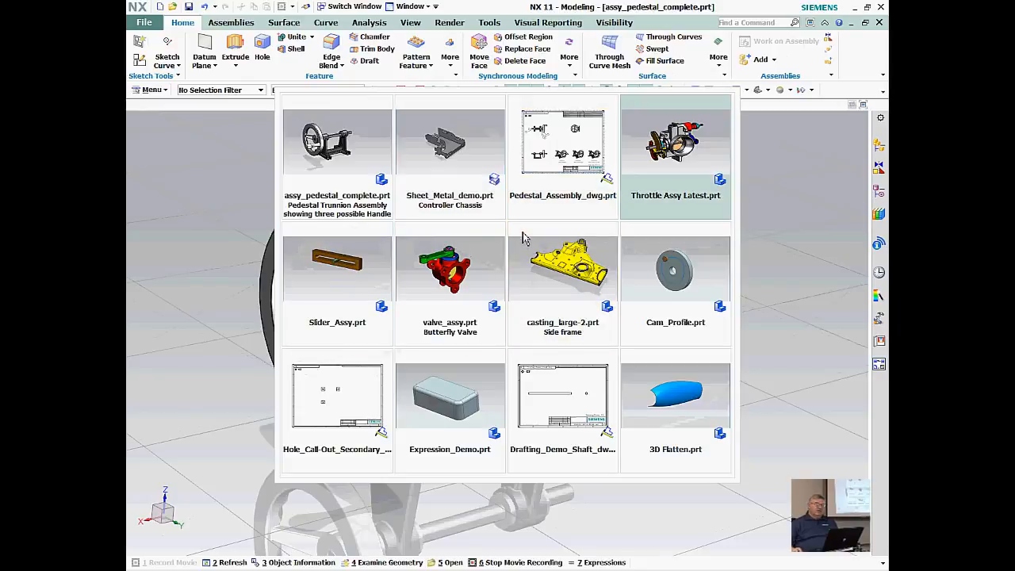
pyautogui.click(582, 270)
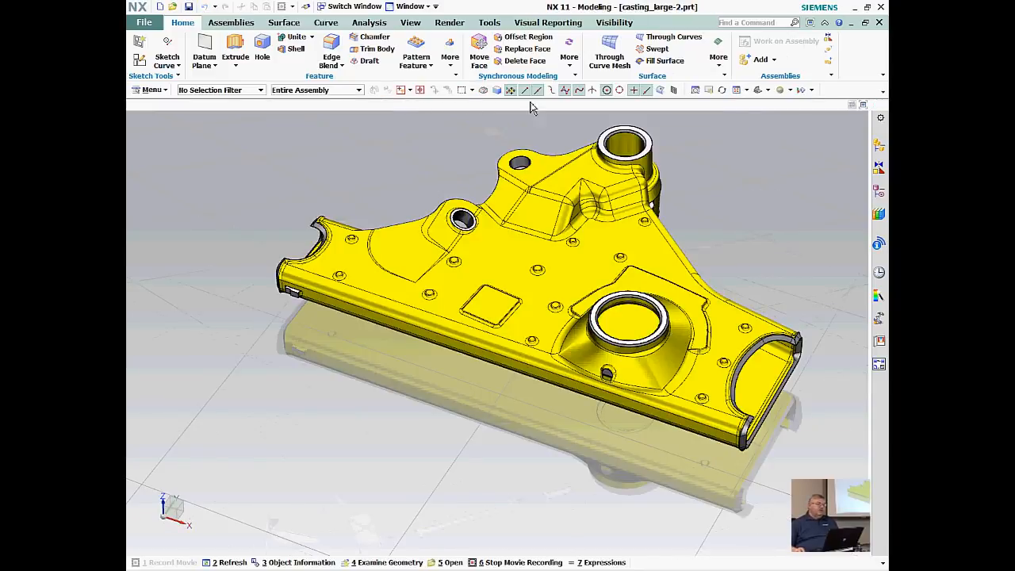
# Step: Start closing selected parts and preview Drafting_Demo_Shaft_dwg.prt and its neighbour in the list of parts to close
pyautogui.click(144, 22)
pyautogui.moveTo(164, 76)
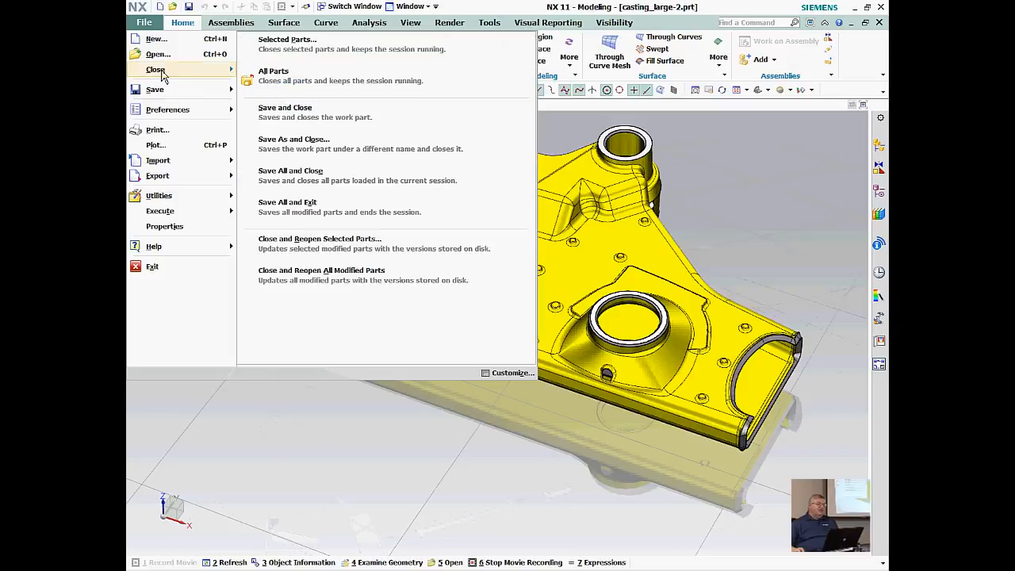
pyautogui.click(284, 46)
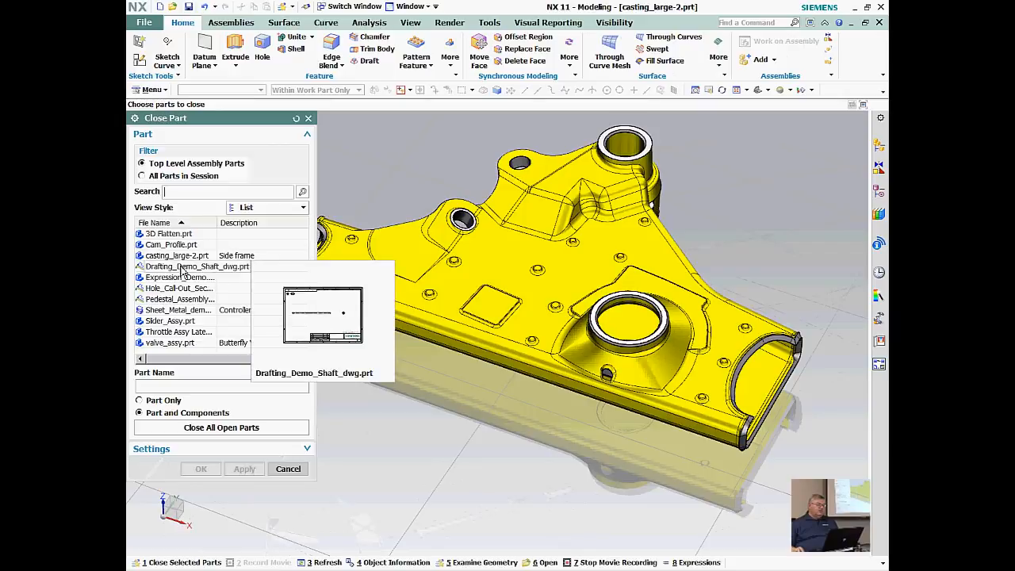
pyautogui.moveTo(178, 258)
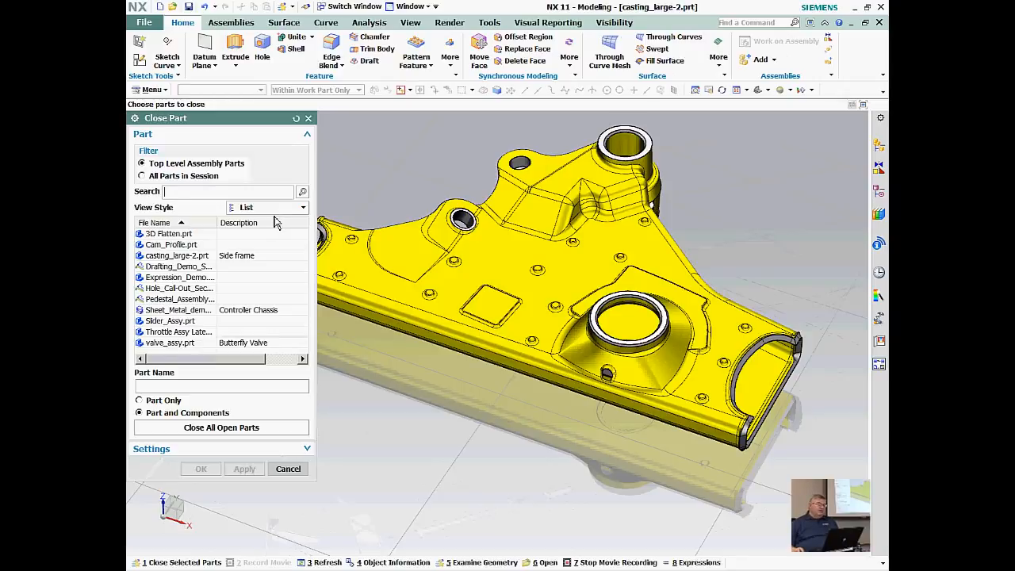
# Step: Set the view style of the Close Part list to Medium and browse the part thumbnails
pyautogui.click(279, 208)
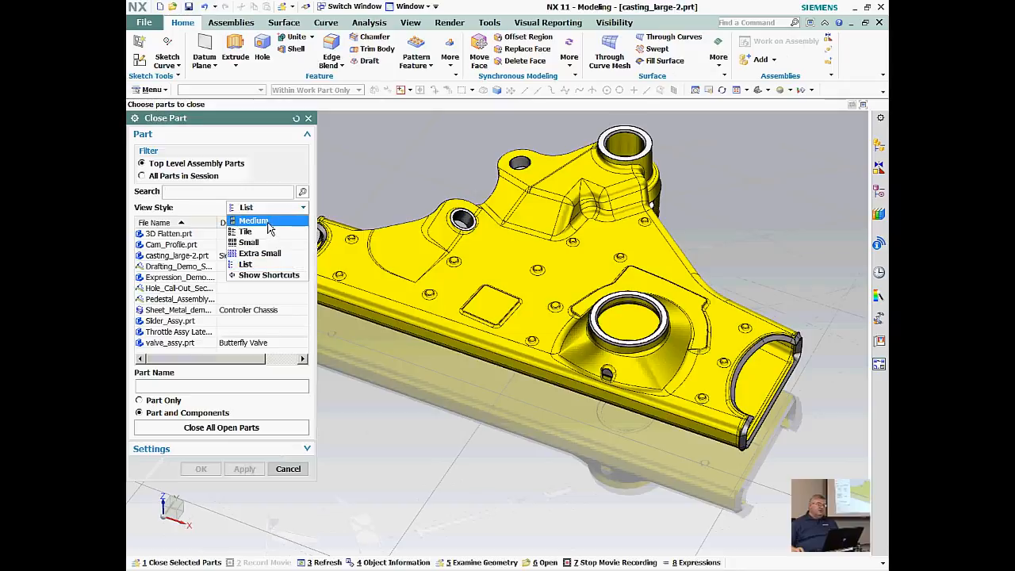
pyautogui.click(269, 223)
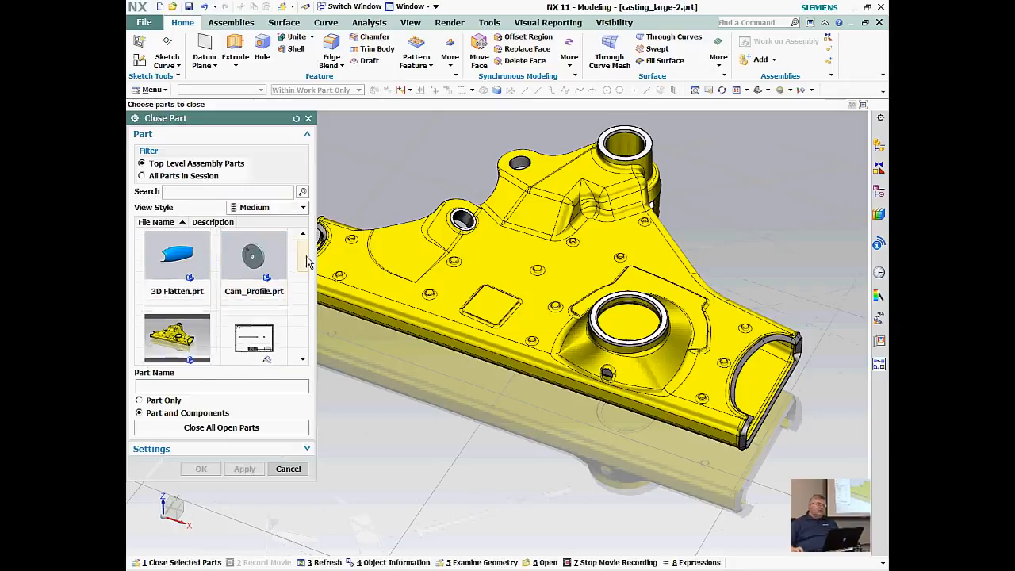
pyautogui.moveTo(308, 261); pyautogui.dragTo(308, 321)
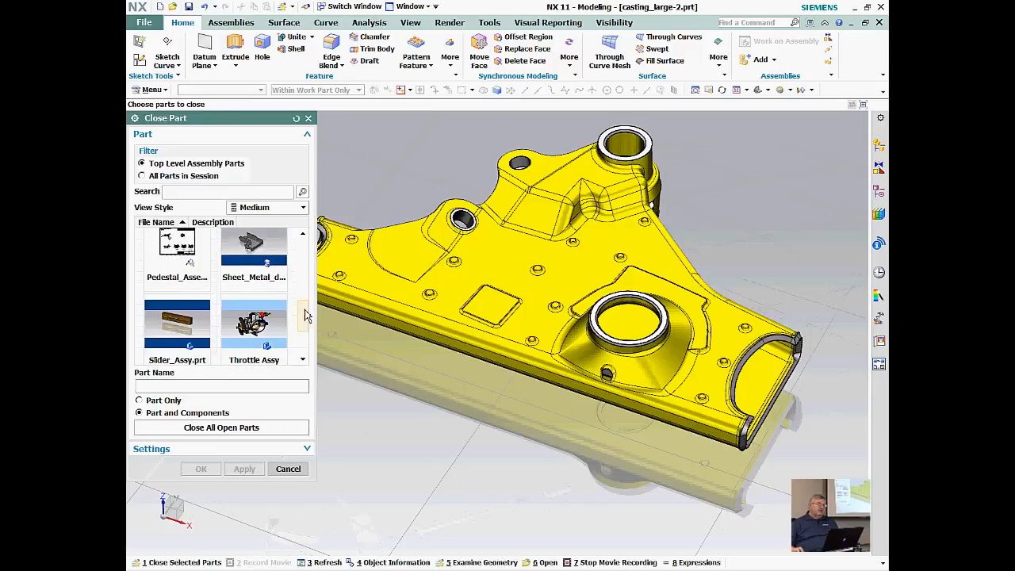
# Step: Change the view style of the Close Part list to Small, followed by Extra Small
pyautogui.click(302, 208)
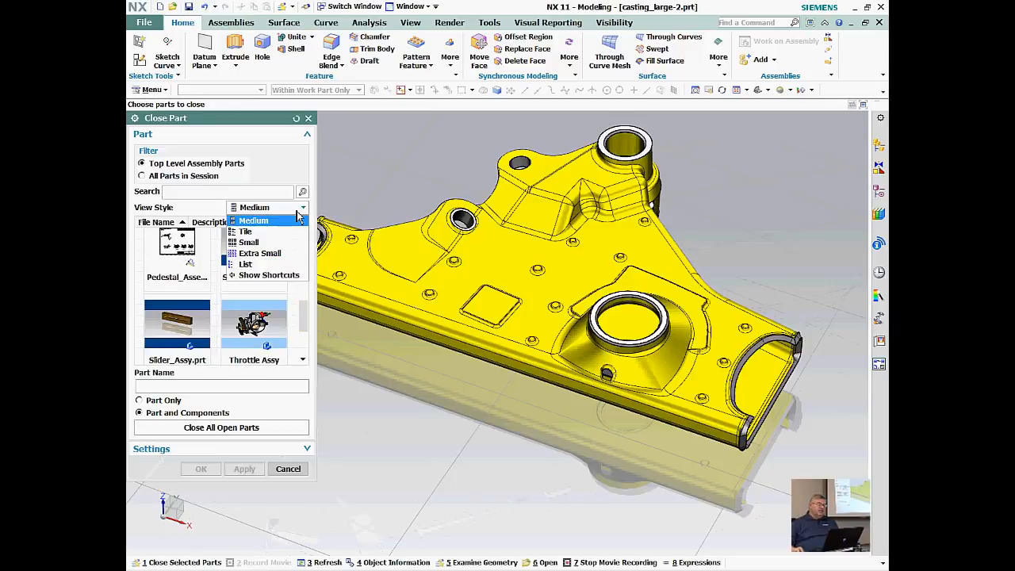
pyautogui.click(282, 254)
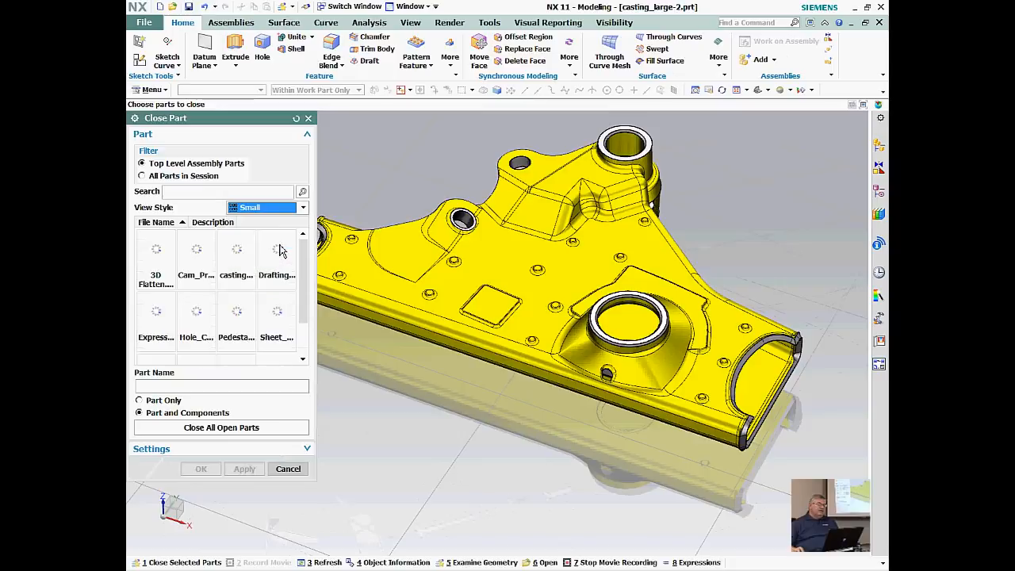
pyautogui.click(287, 209)
pyautogui.click(282, 253)
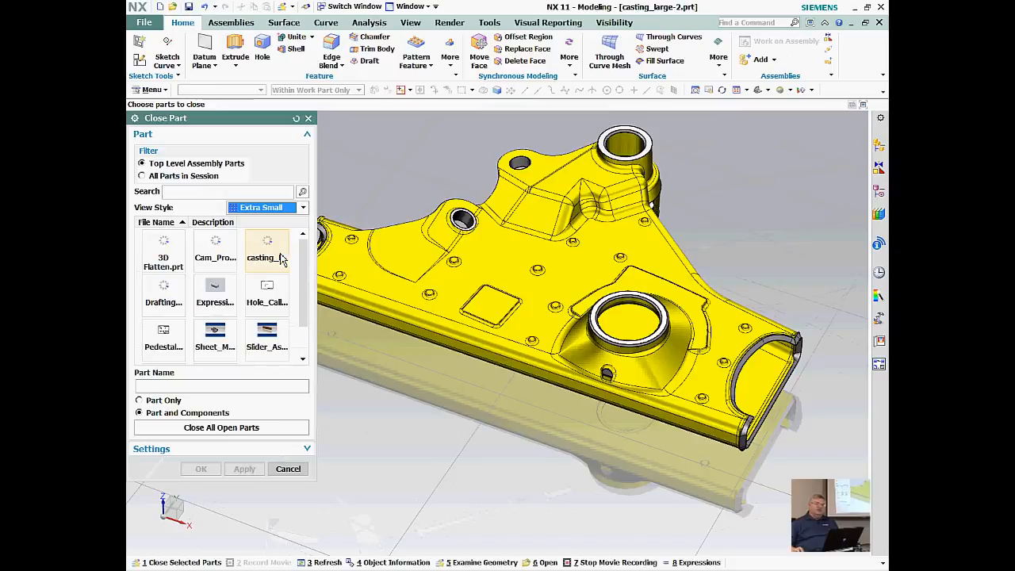
# Step: Set the view style of the Close Part list to List and leave the dialog without closing any part
pyautogui.click(277, 208)
pyautogui.click(275, 261)
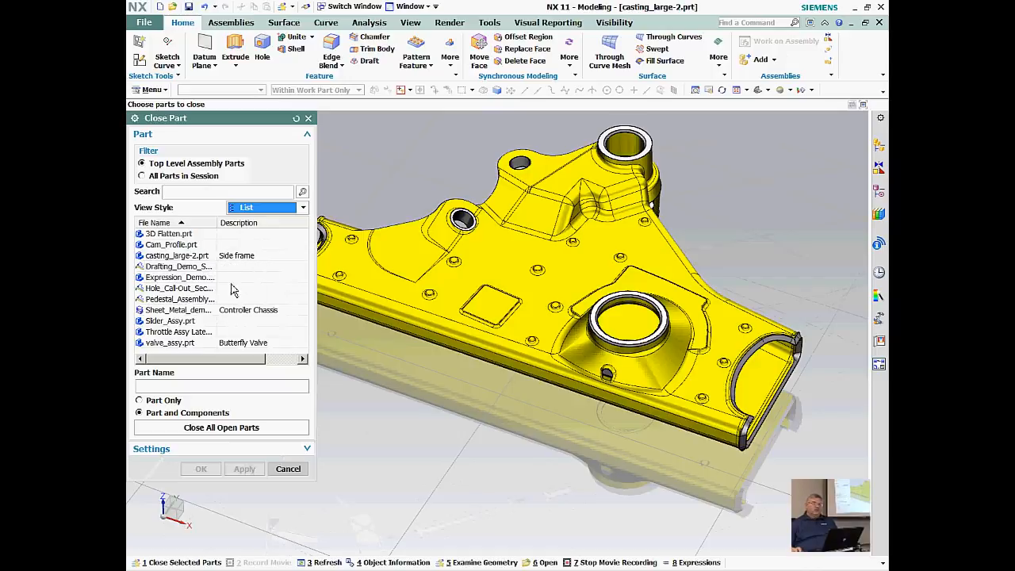
pyautogui.click(286, 470)
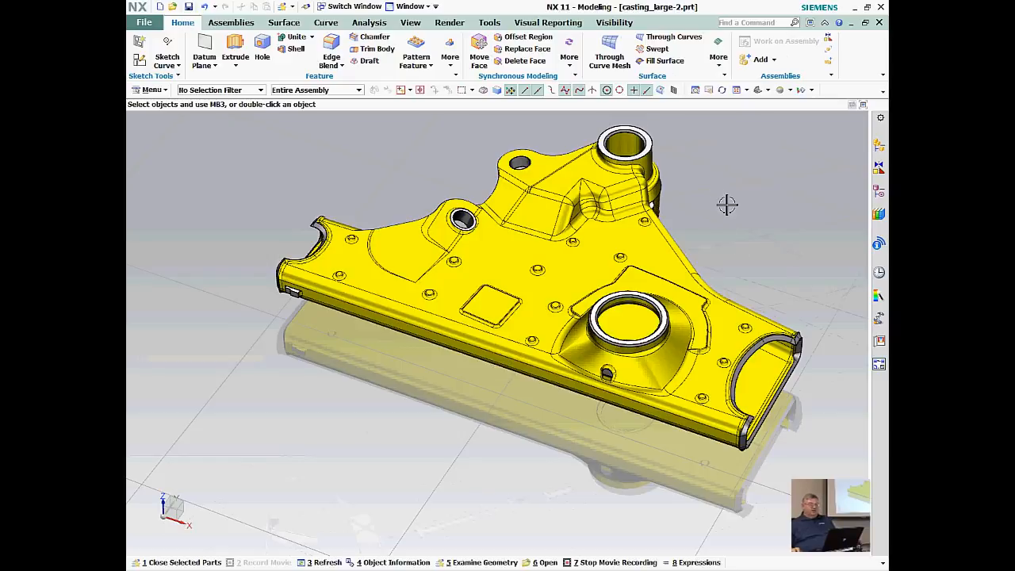
# Step: Run Examine Geometry on all objects of the casting with every object, body, face and edge check enabled
pyautogui.scroll(-3, 725, 203)
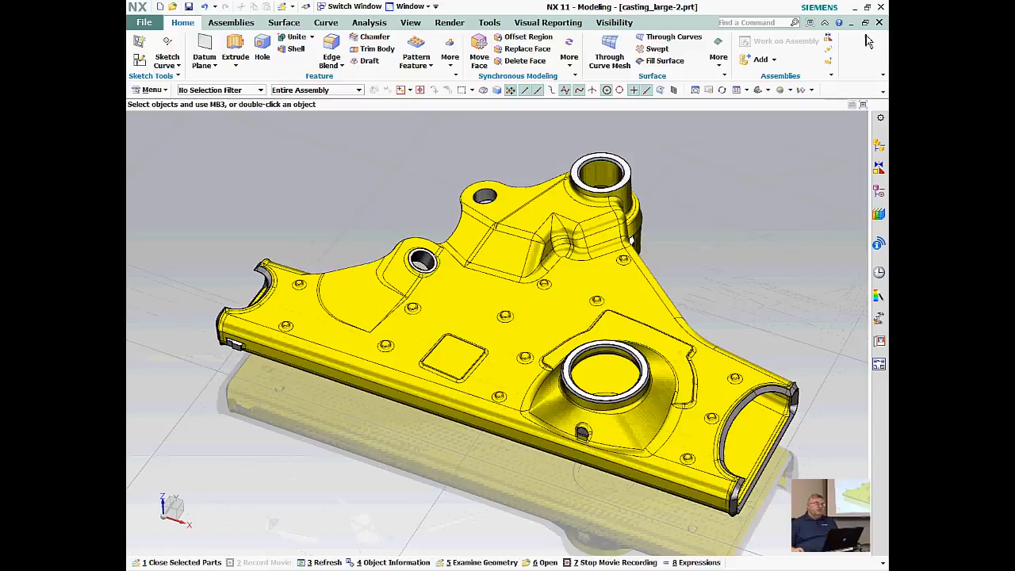
pyautogui.click(368, 22)
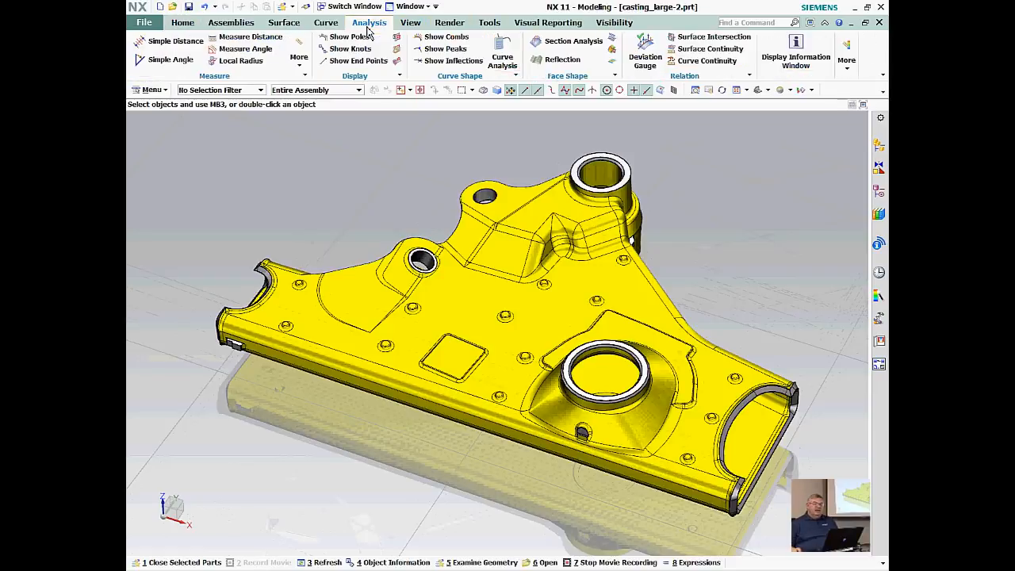
pyautogui.click(847, 64)
pyautogui.click(679, 124)
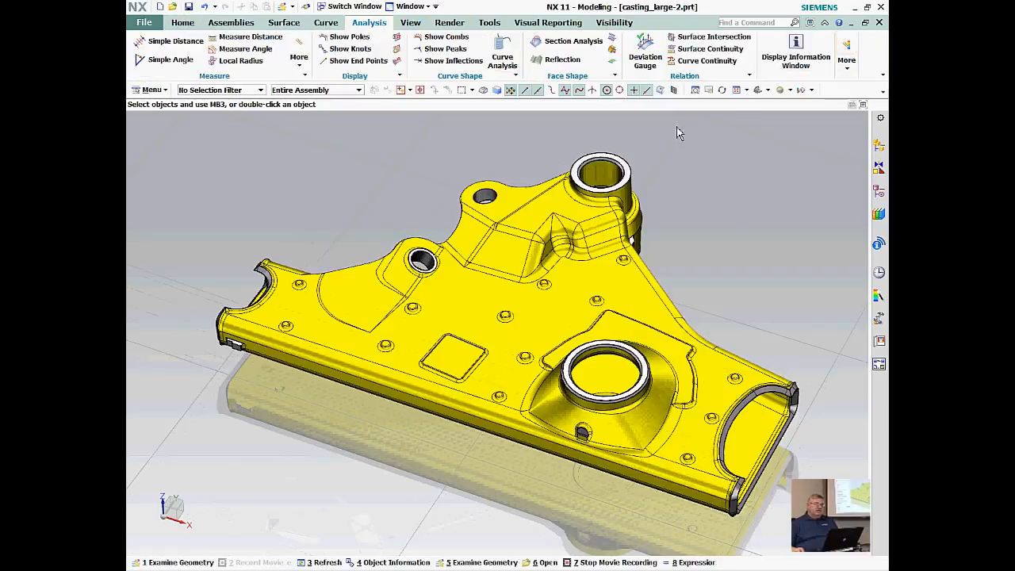
pyautogui.click(419, 89)
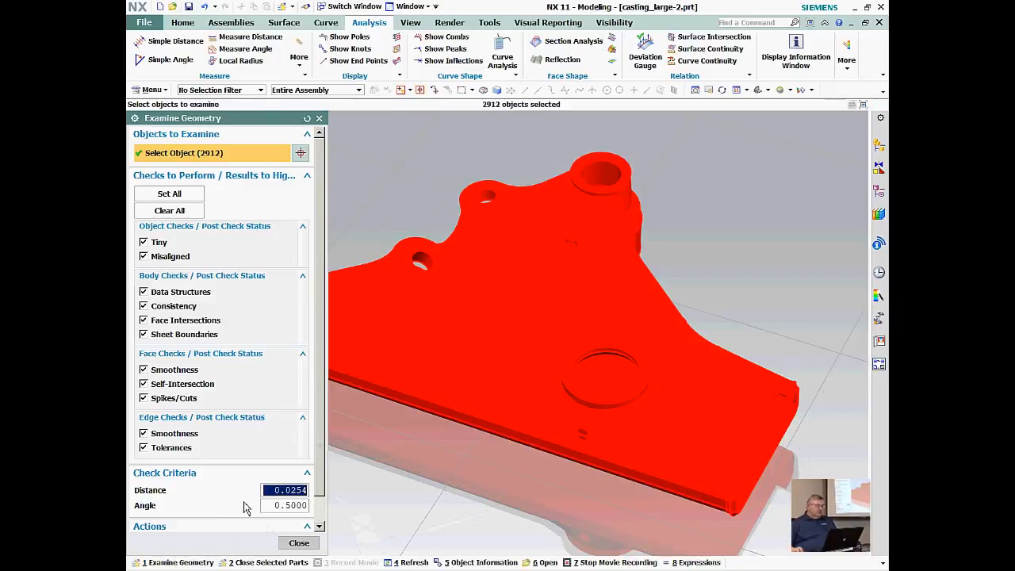
pyautogui.scroll(-1, 194, 496)
pyautogui.click(187, 518)
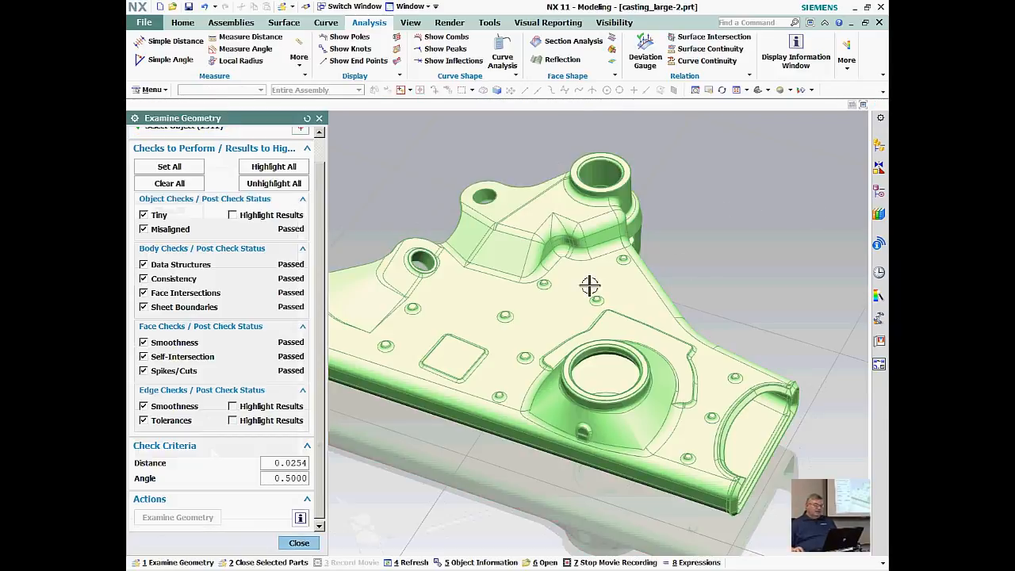
# Step: Display the Examine Geometry results listing and look at the file types it can be saved as, without saving it
pyautogui.click(299, 518)
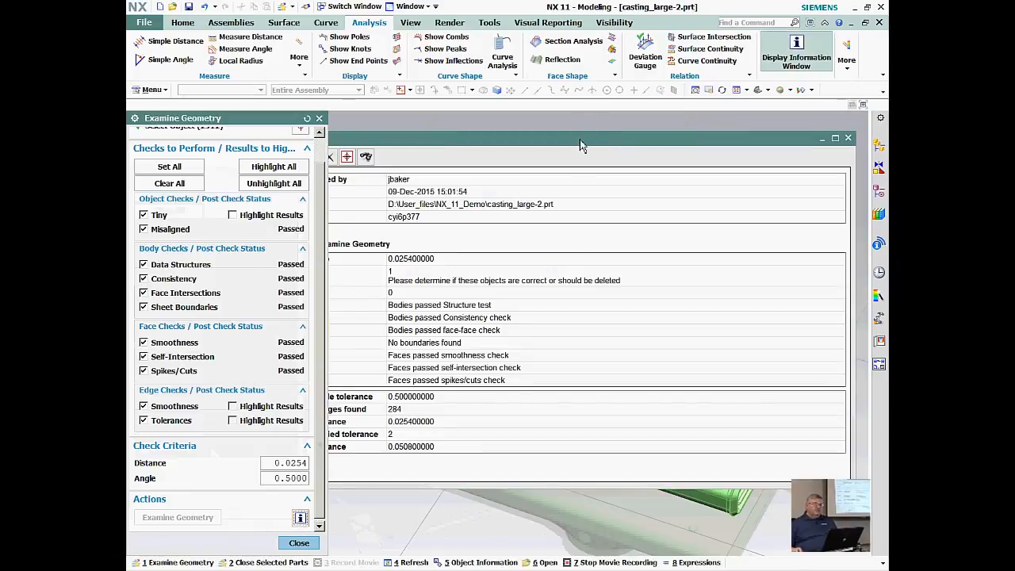
pyautogui.moveTo(579, 140); pyautogui.dragTo(560, 138)
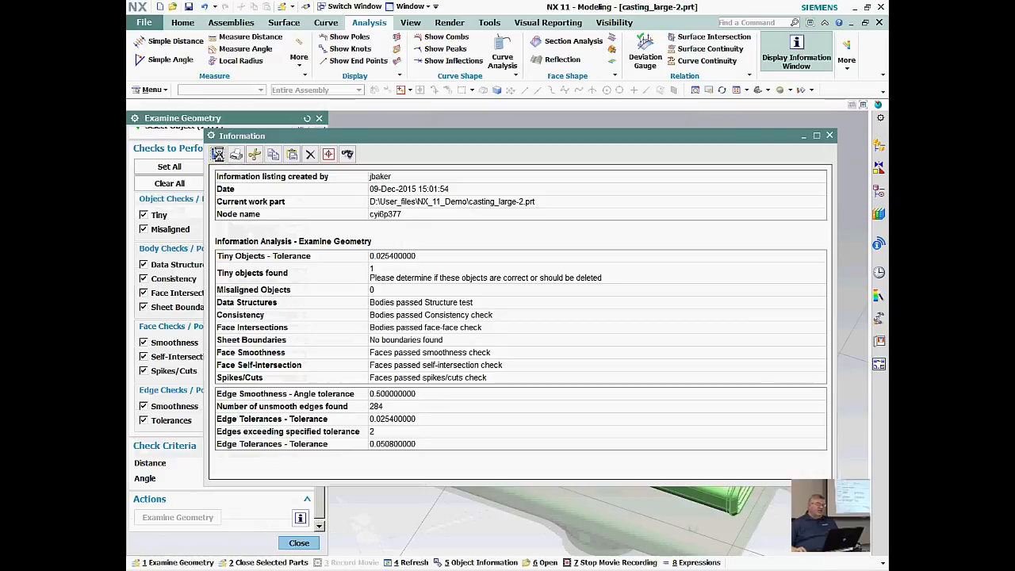
pyautogui.click(219, 156)
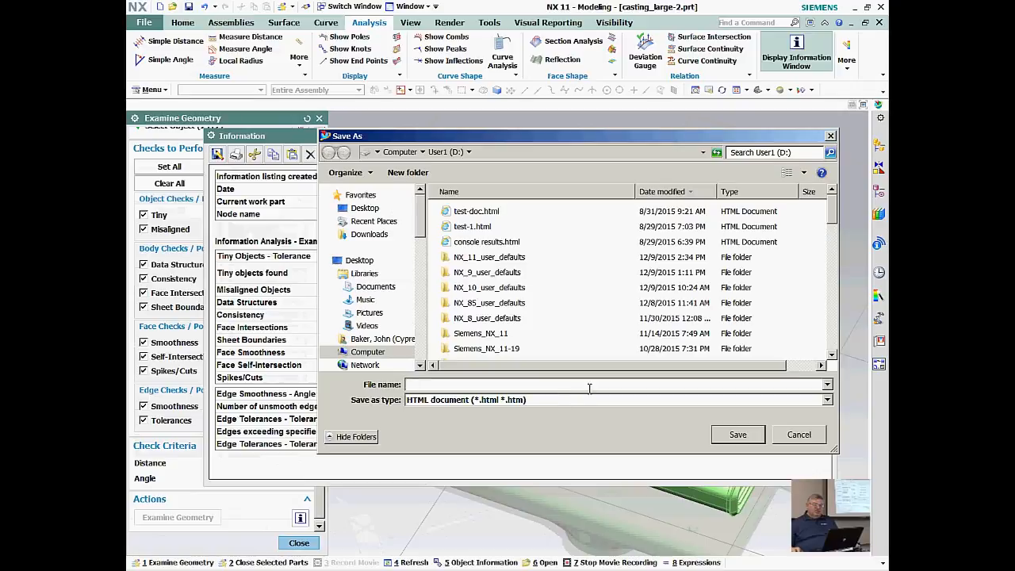
pyautogui.click(827, 399)
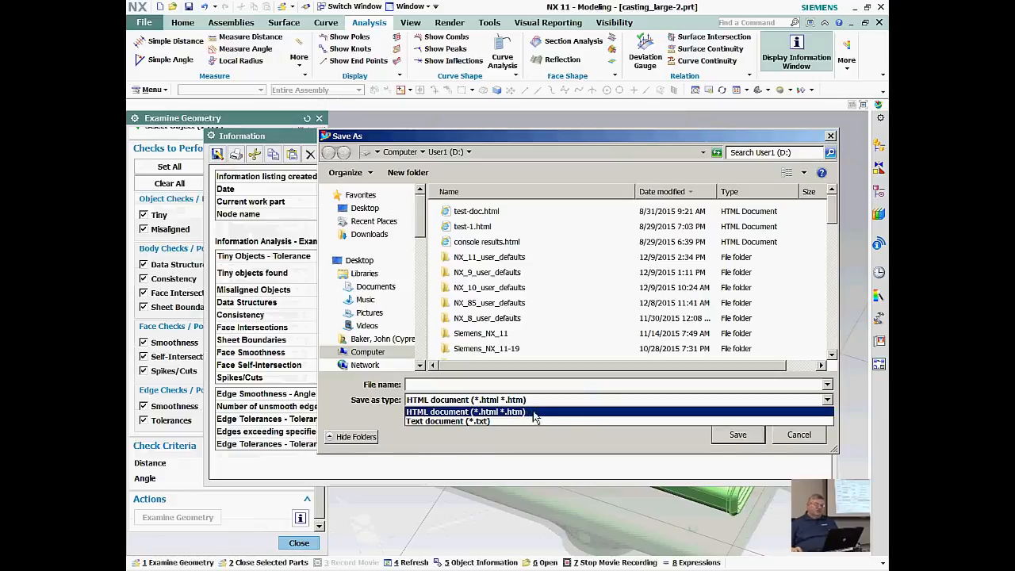
pyautogui.click(809, 439)
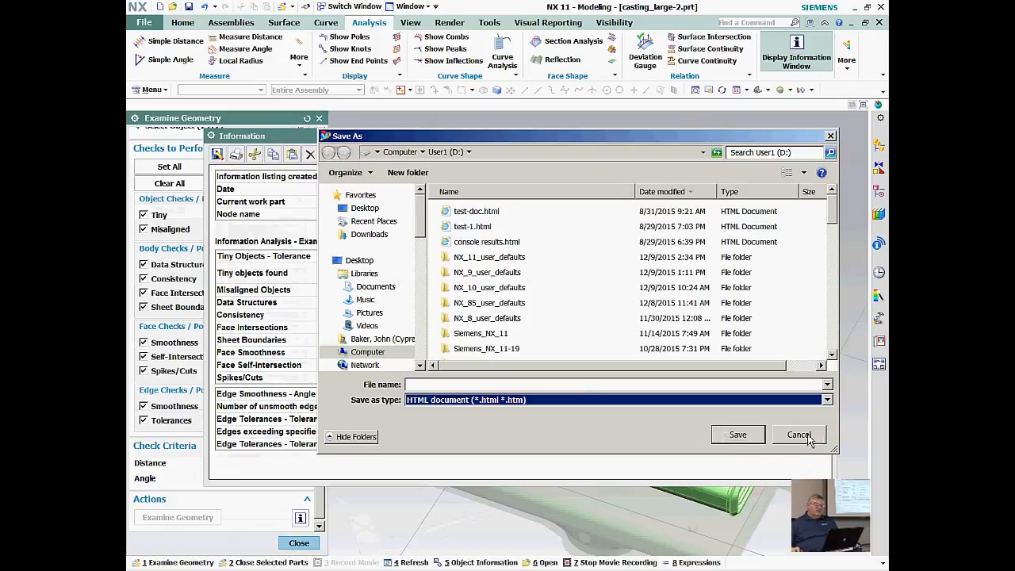
pyautogui.click(809, 439)
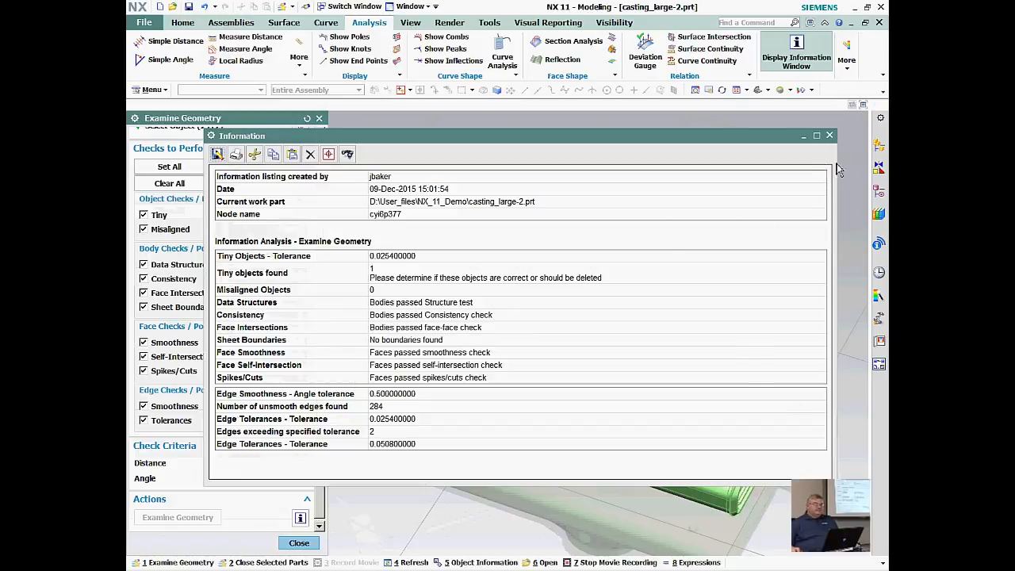
pyautogui.click(830, 134)
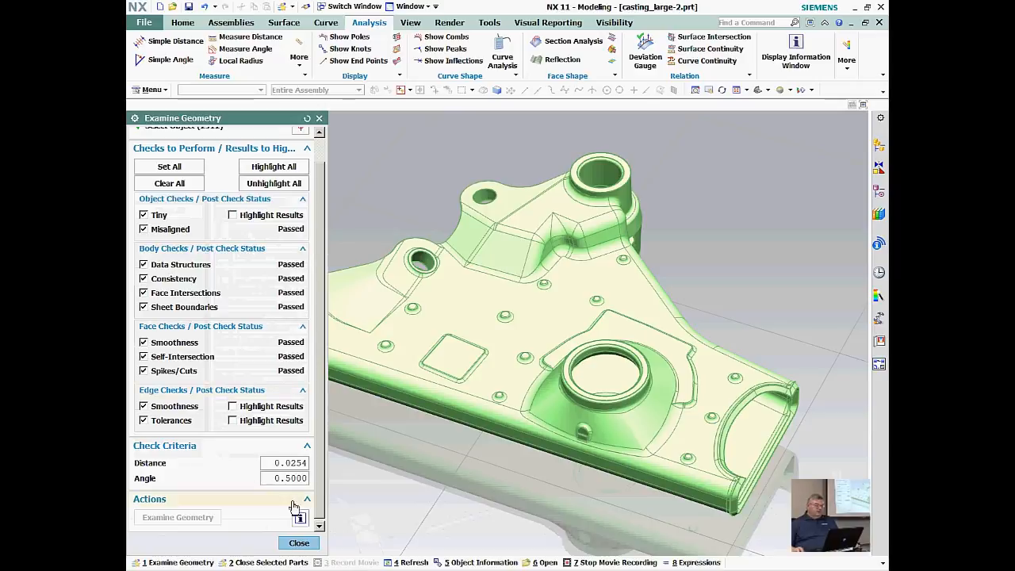
pyautogui.click(299, 543)
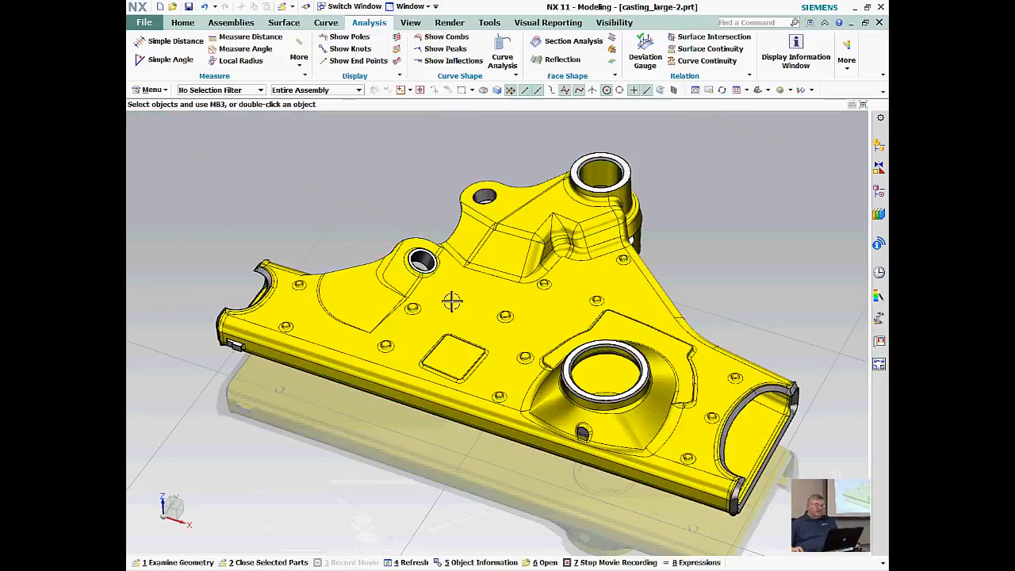
# Step: Pick the face of Extruded(109) on the casting's upper lug and read through its object information listing
pyautogui.click(509, 196)
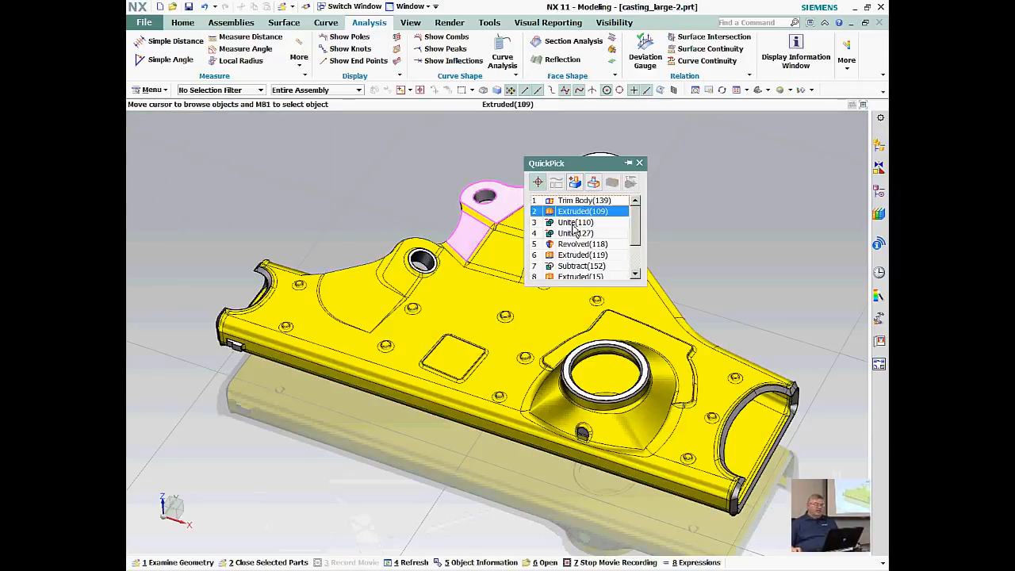
pyautogui.scroll(-2, 576, 238)
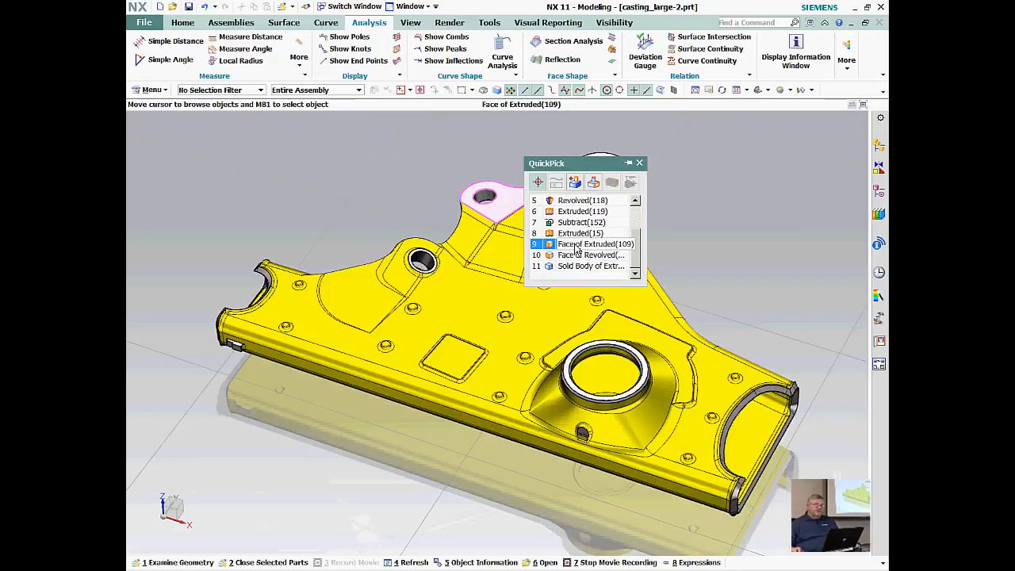
pyautogui.click(577, 247)
pyautogui.hotkey('ctrl', 'i')
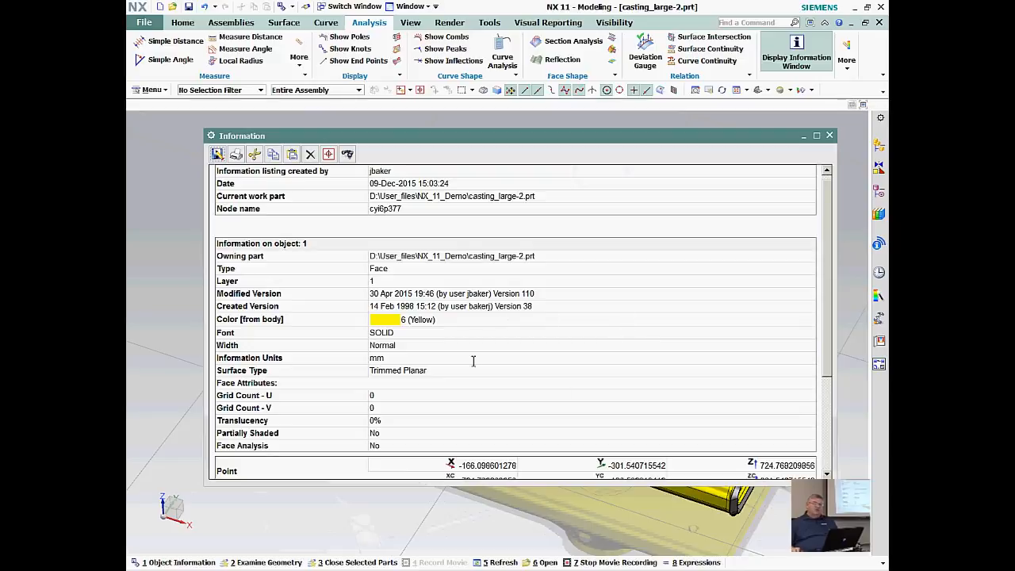
pyautogui.scroll(1, 658, 316)
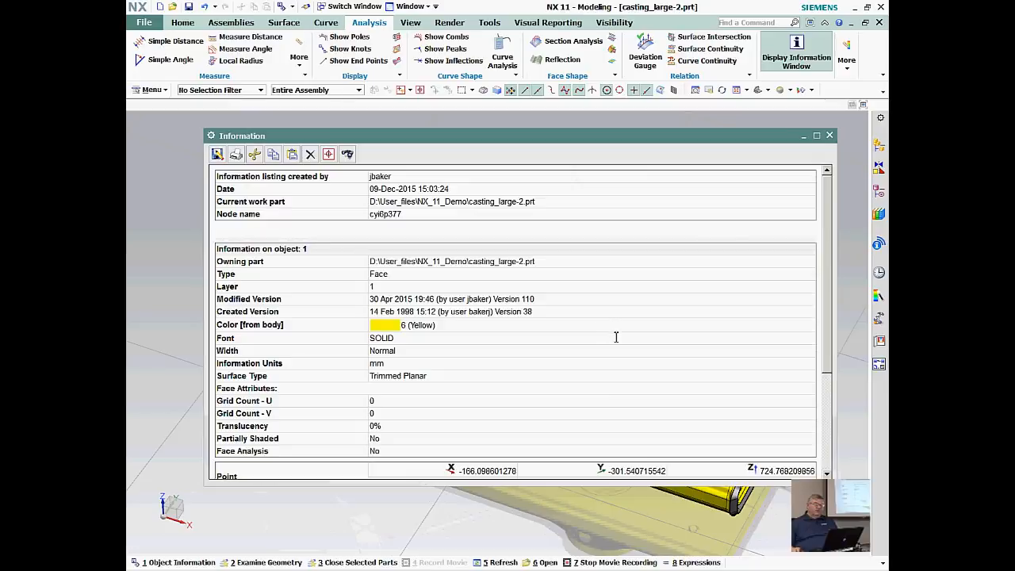
pyautogui.scroll(-3, 615, 335)
pyautogui.scroll(-3, 615, 335)
pyautogui.scroll(1, 614, 334)
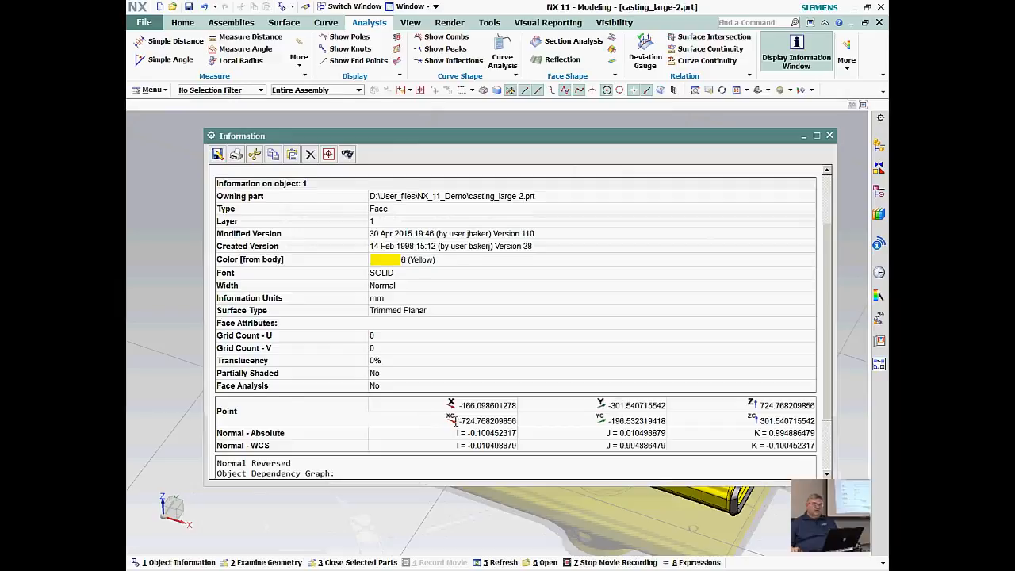
pyautogui.scroll(2, 735, 418)
pyautogui.scroll(2, 711, 397)
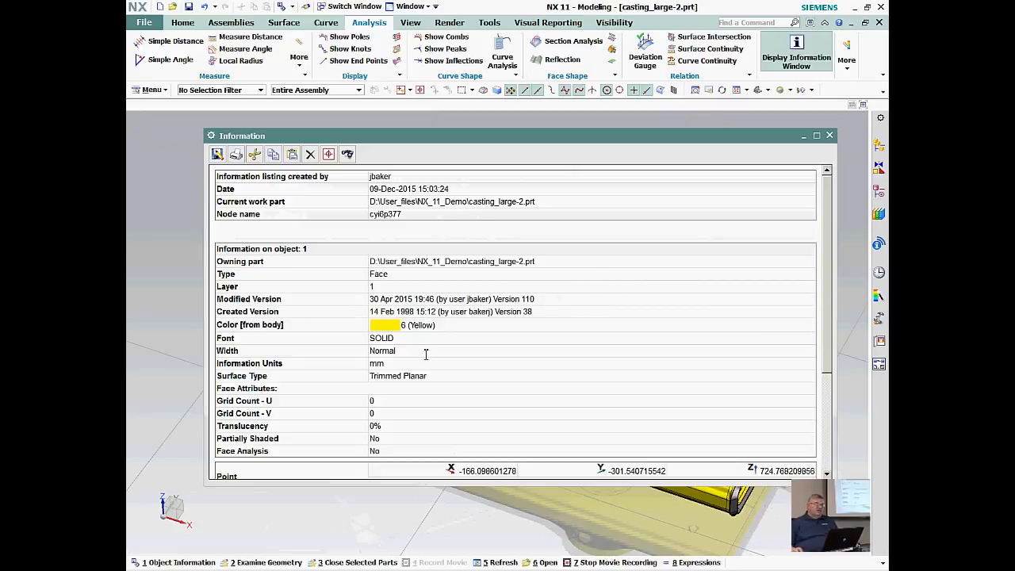
# Step: Select the face's information rows from Owning part through Face Analysis and copy them
pyautogui.tripleClick(449, 262)
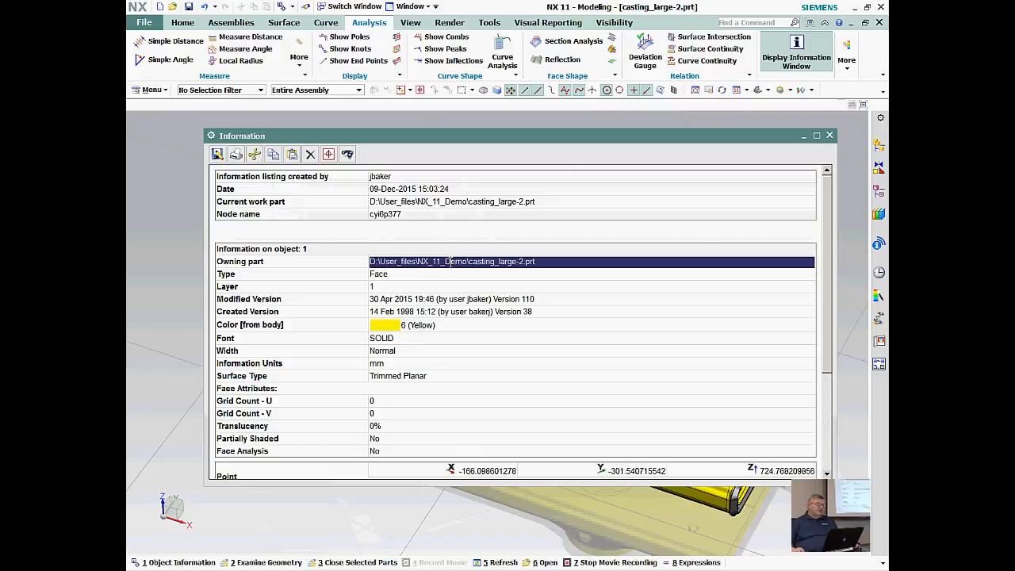
pyautogui.moveTo(217, 262); pyautogui.dragTo(549, 450)
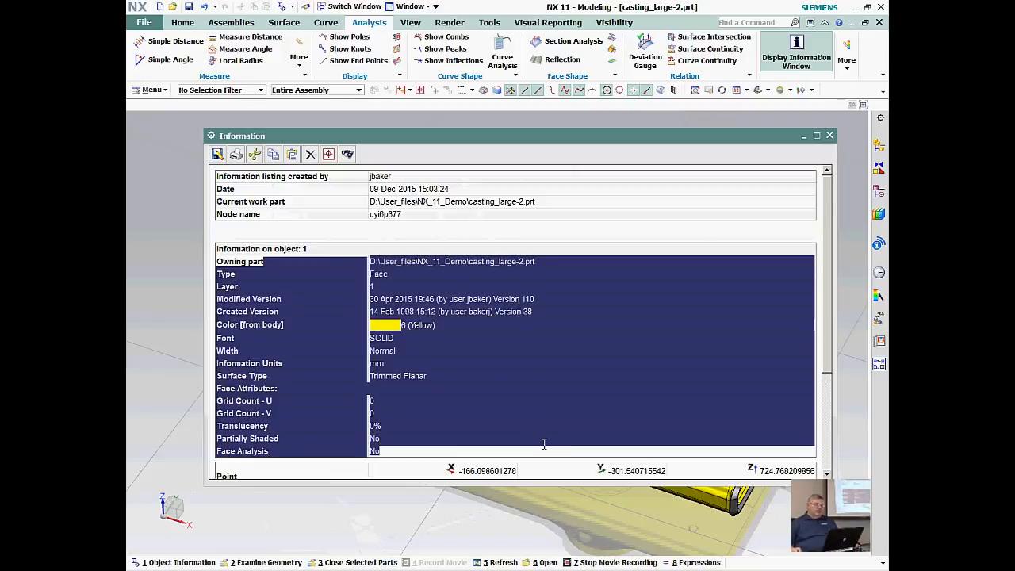
pyautogui.rightClick(453, 325)
pyautogui.click(479, 345)
pyautogui.click(591, 451)
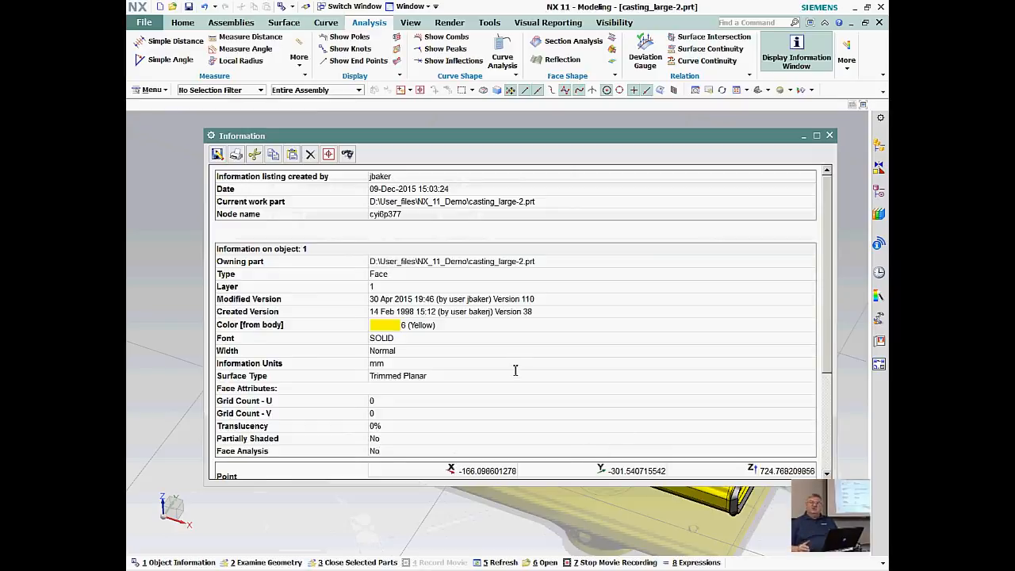